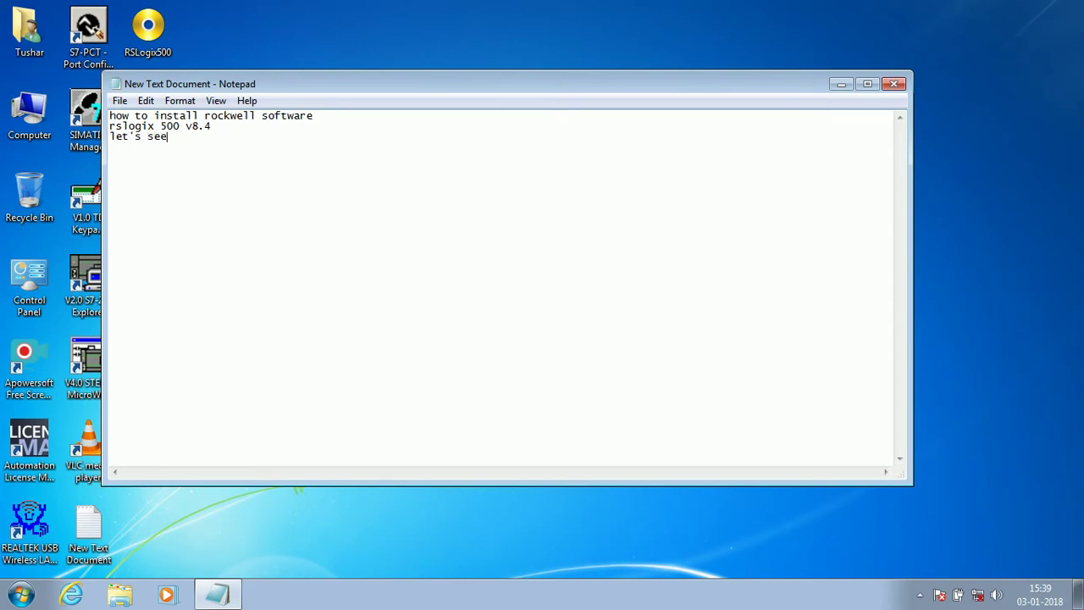
# Step: Minimize the Notepad note about installing RSLogix 500 v8.4 to reveal the desktop
pyautogui.click(841, 84)
# Step: Confirm CD Drive (H:) has no disk inserted, then reopen the New Text Document note
pyautogui.doubleClick(29, 109)
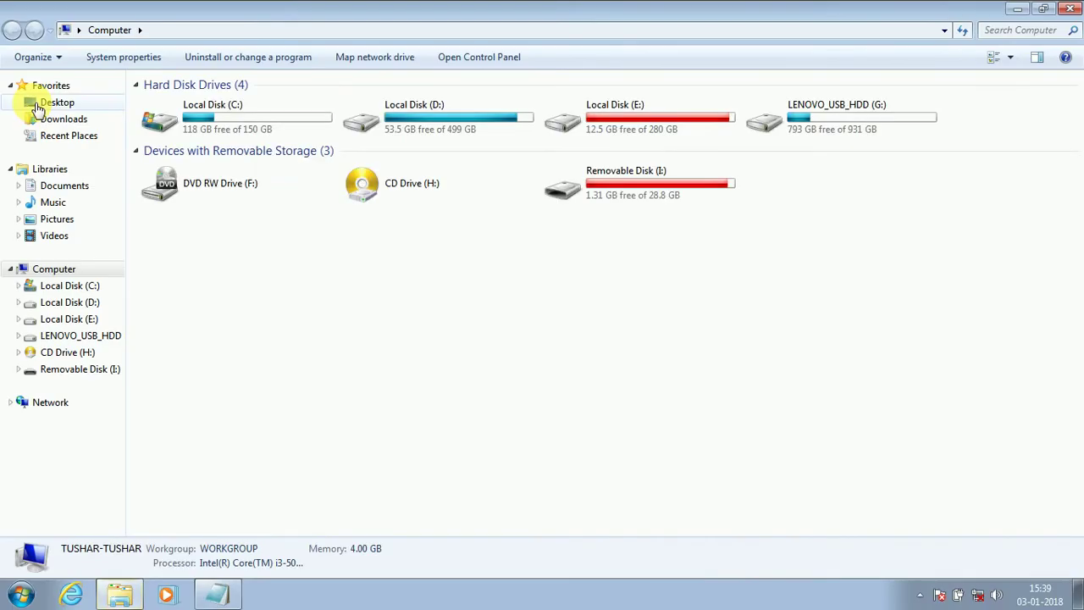
pyautogui.doubleClick(375, 195)
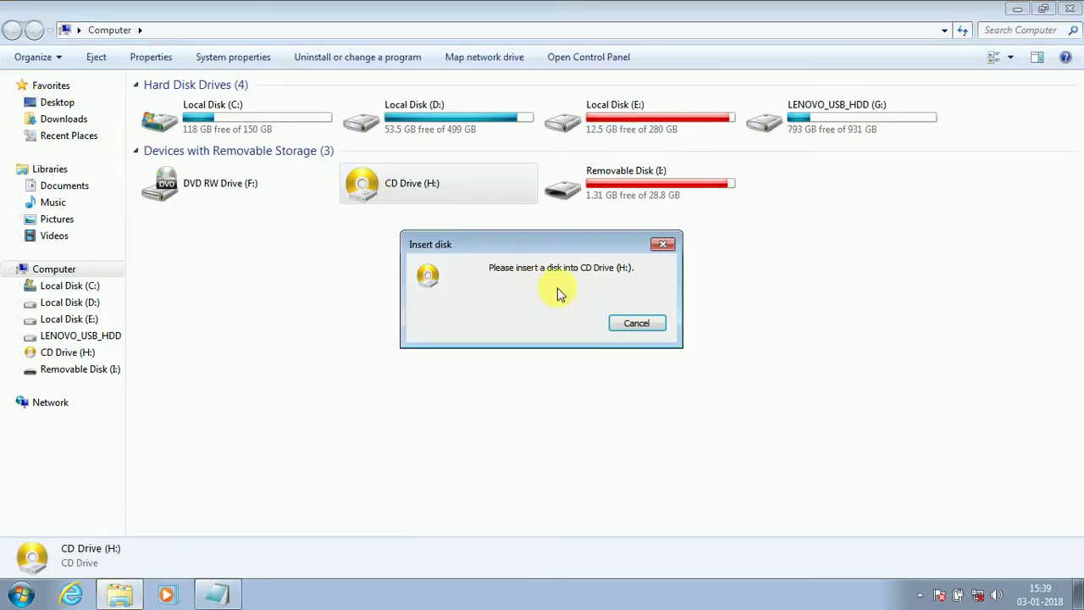
pyautogui.click(634, 327)
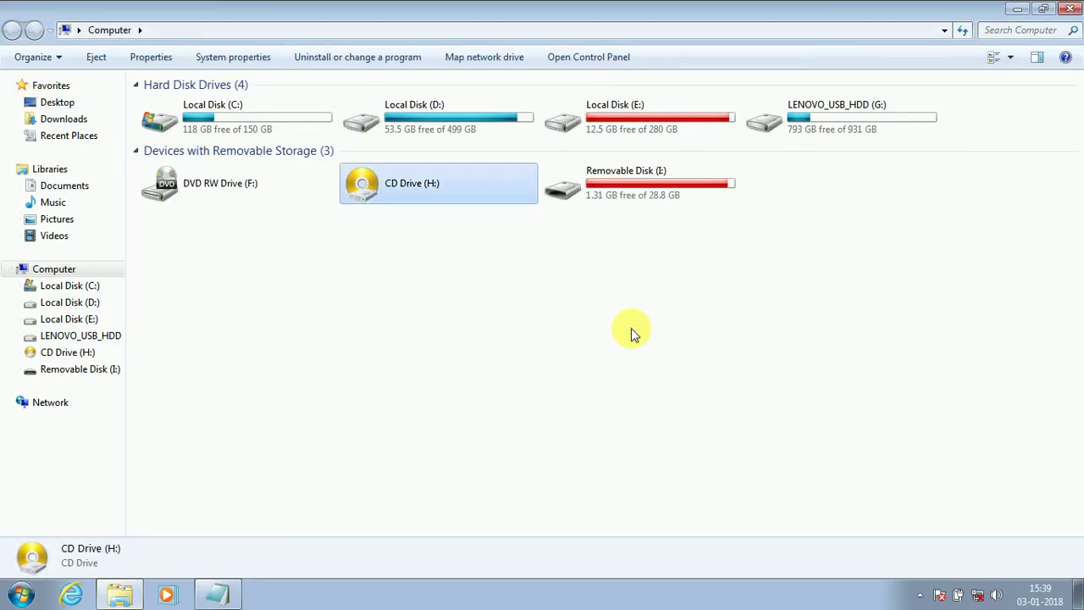
pyautogui.click(1017, 11)
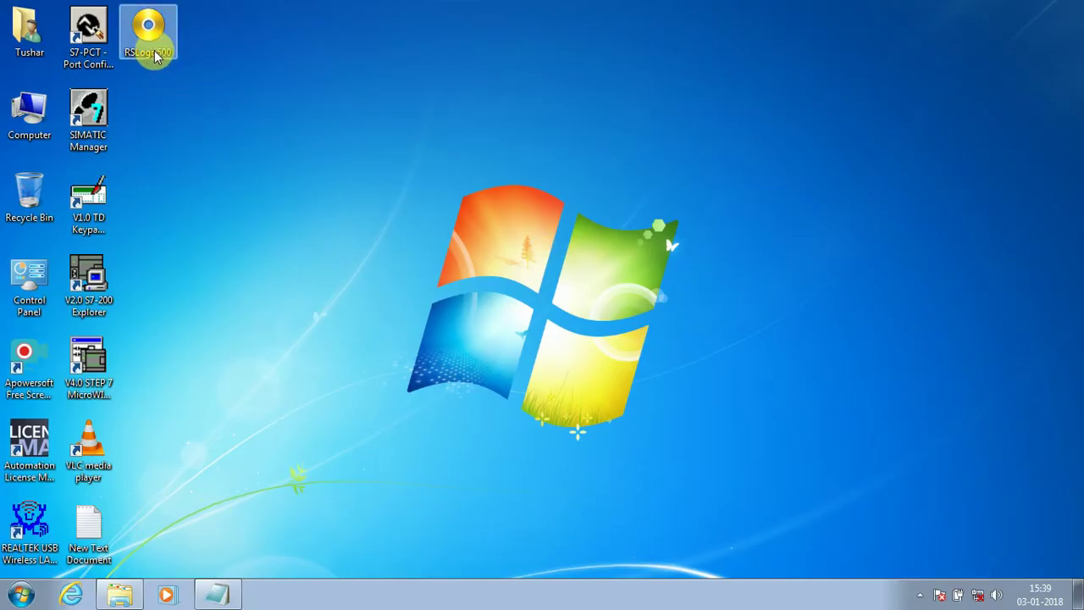
pyautogui.click(101, 532)
pyautogui.doubleClick(101, 532)
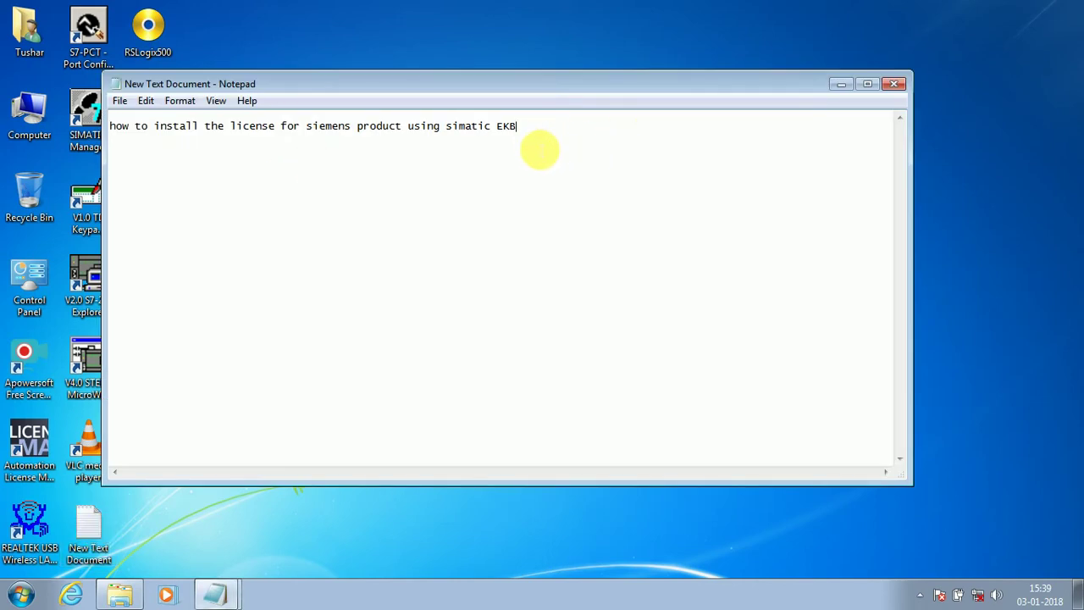
# Step: Replace the note's text with the start of the sentence about the ISO setup
pyautogui.hotkey('ctrl', 'a')
pyautogui.write('t')
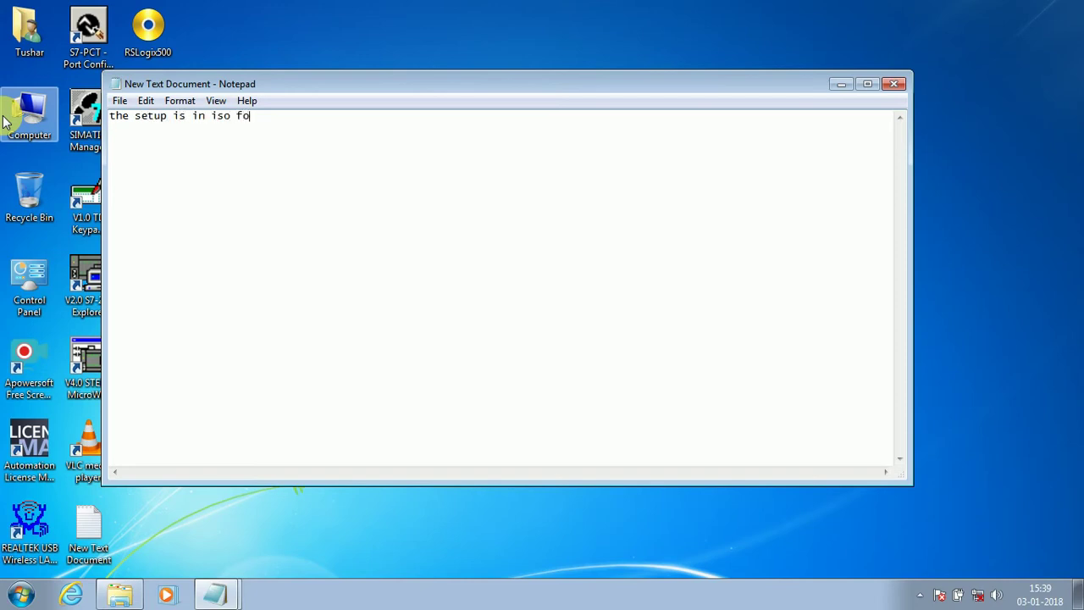
pyautogui.write('ate')
pyautogui.click(841, 90)
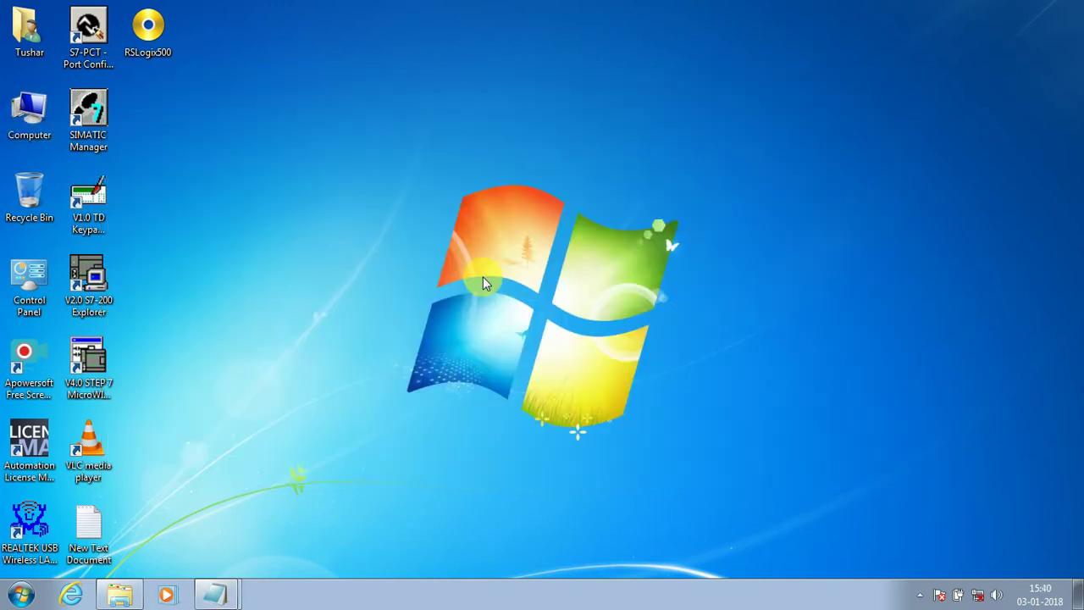
# Step: Fix the 'poer' typo, finish '...use power iso to mount it', and minimize the note
pyautogui.rightClick(154, 49)
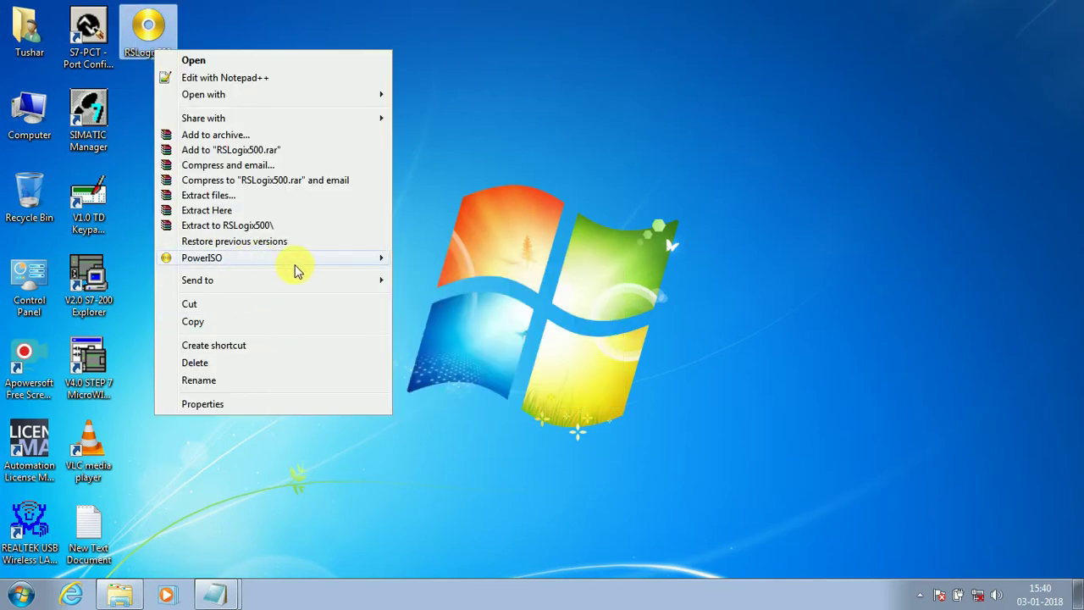
pyautogui.click(230, 593)
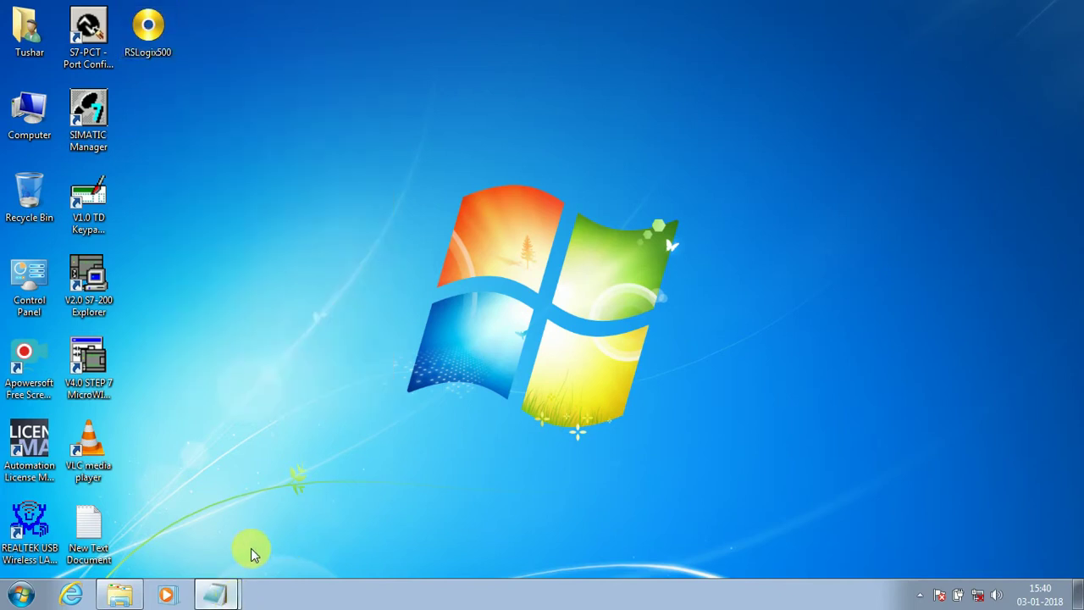
pyautogui.click(222, 593)
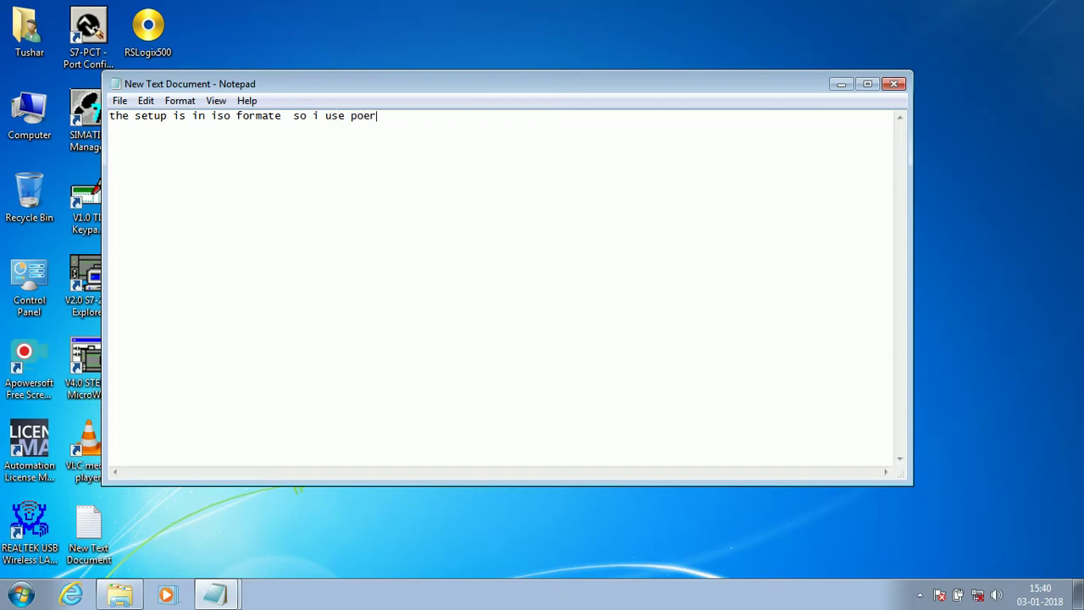
pyautogui.press('BackSpace')
pyautogui.press('BackSpace')
pyautogui.write('wer iso to mount it')
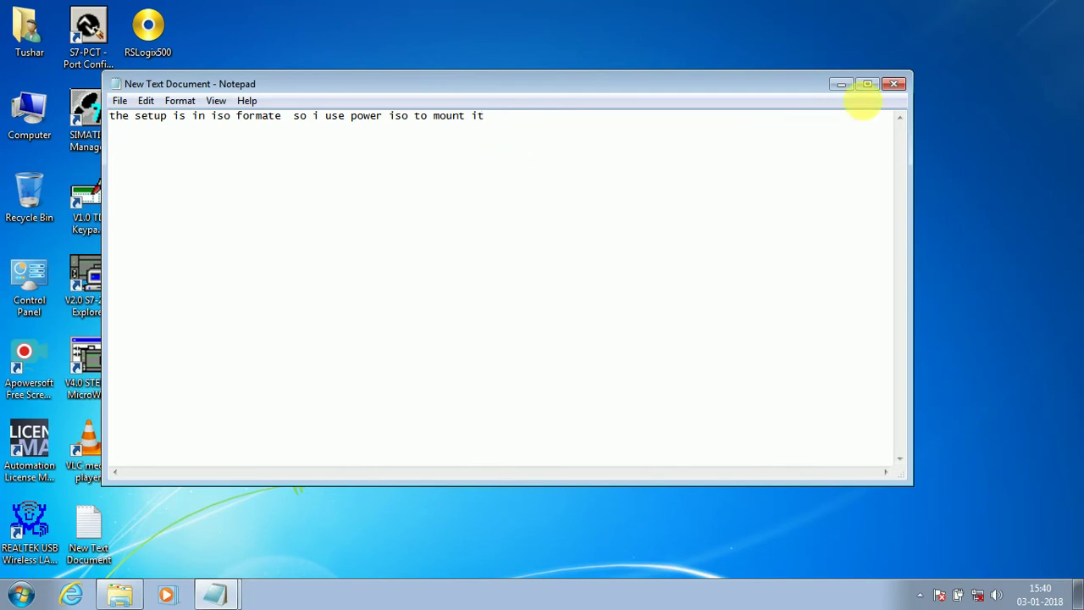
pyautogui.click(838, 87)
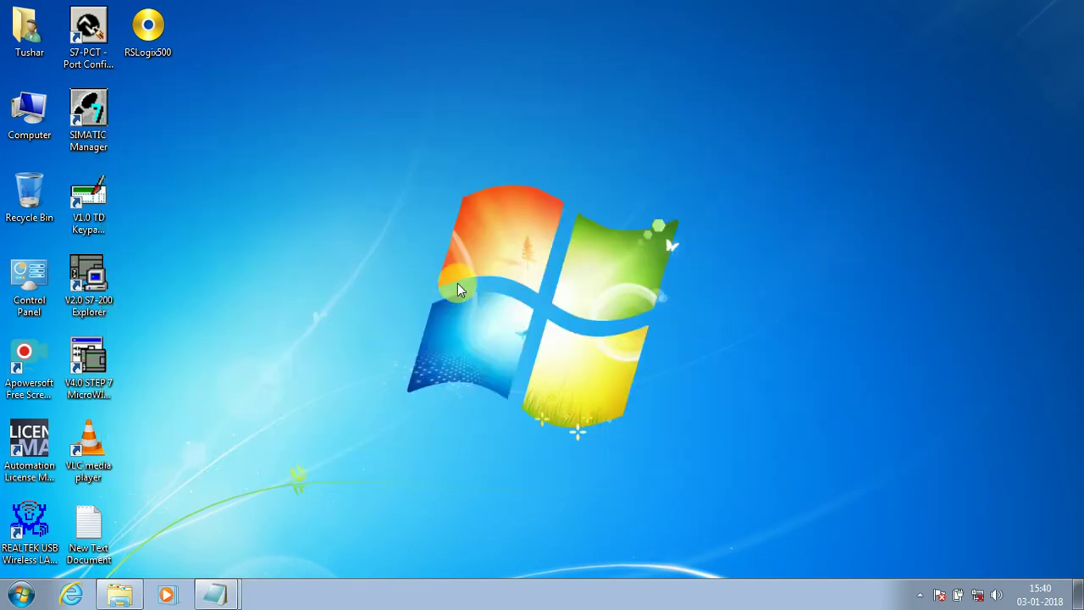
# Step: Mount the RSLogix500 image to drive H: with PowerISO
pyautogui.rightClick(149, 43)
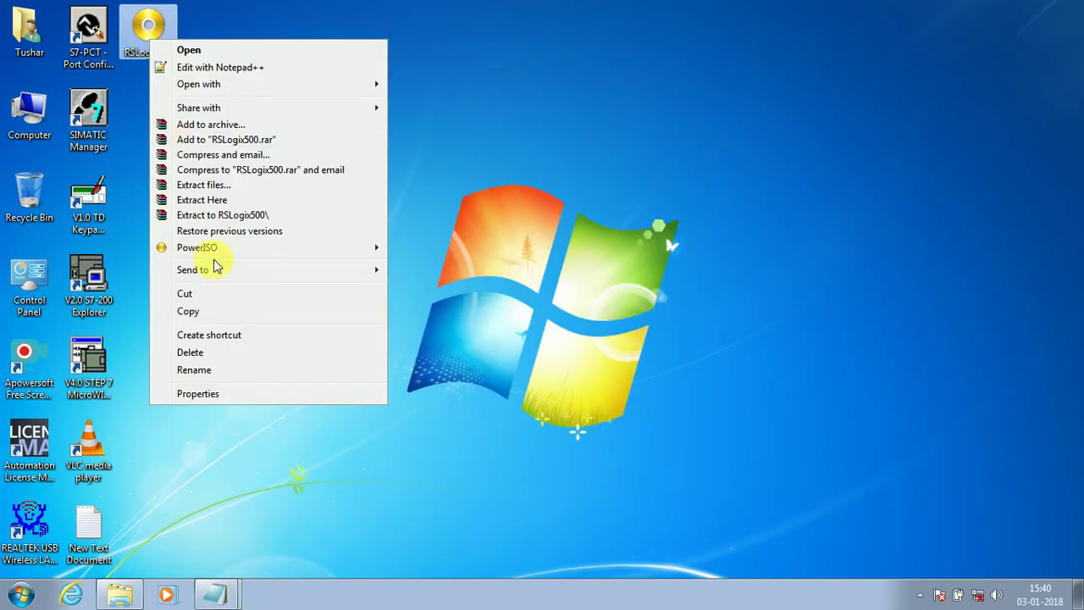
pyautogui.moveTo(213, 248)
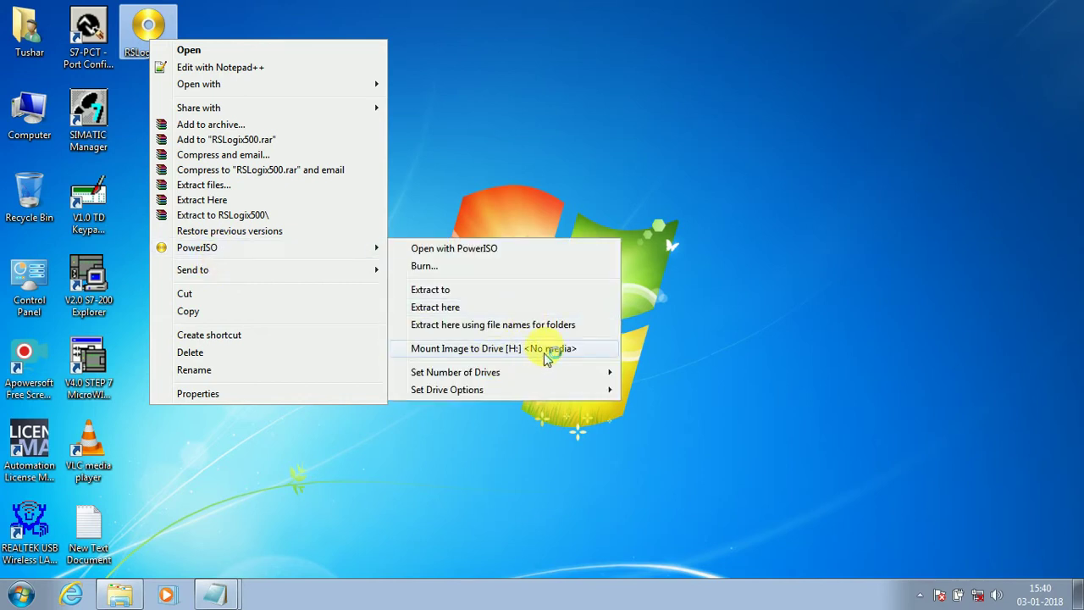
pyautogui.click(547, 349)
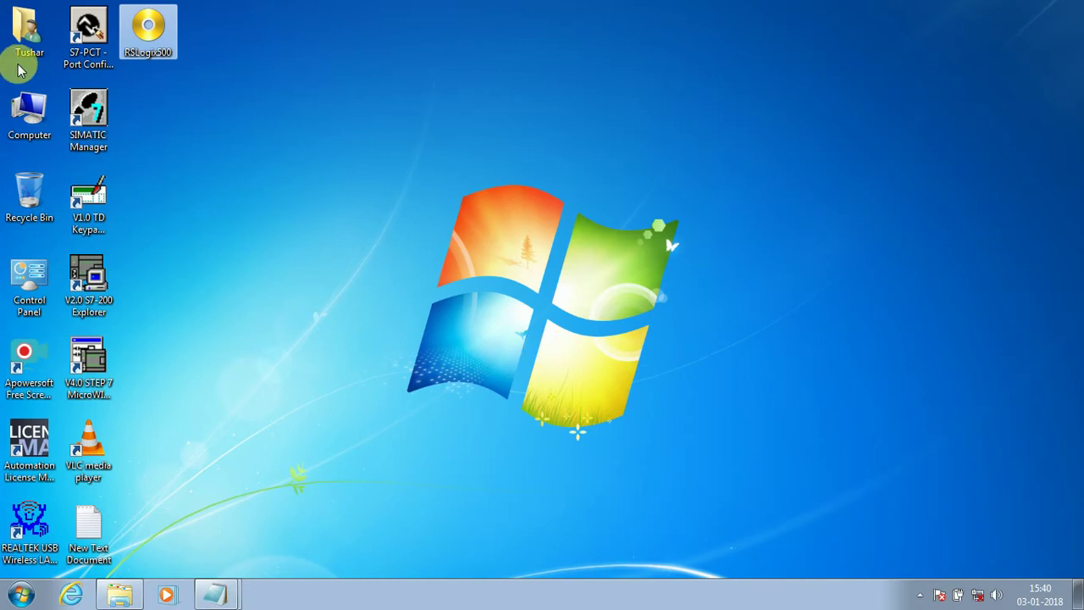
# Step: Open the mounted CD Drive (H:) and its RSLogix500 folder of installer files
pyautogui.doubleClick(29, 115)
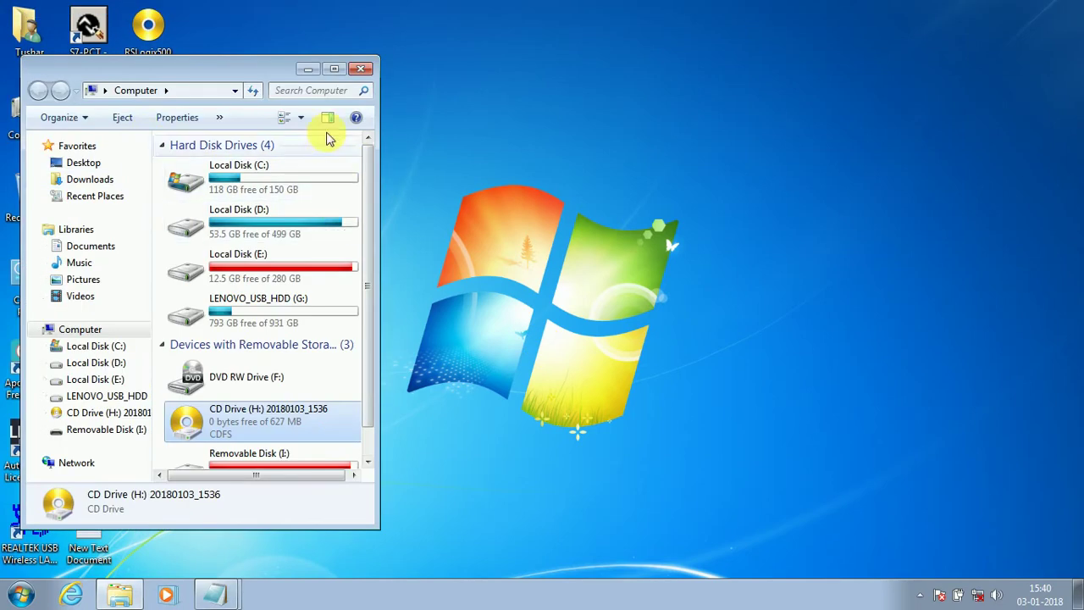
pyautogui.click(332, 68)
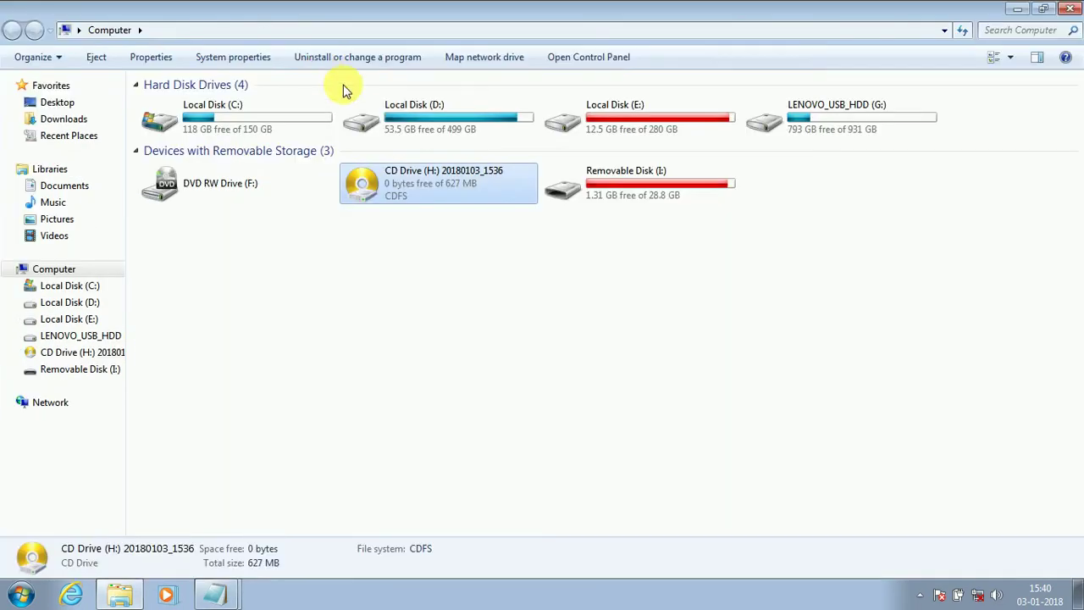
pyautogui.doubleClick(474, 193)
pyautogui.doubleClick(183, 105)
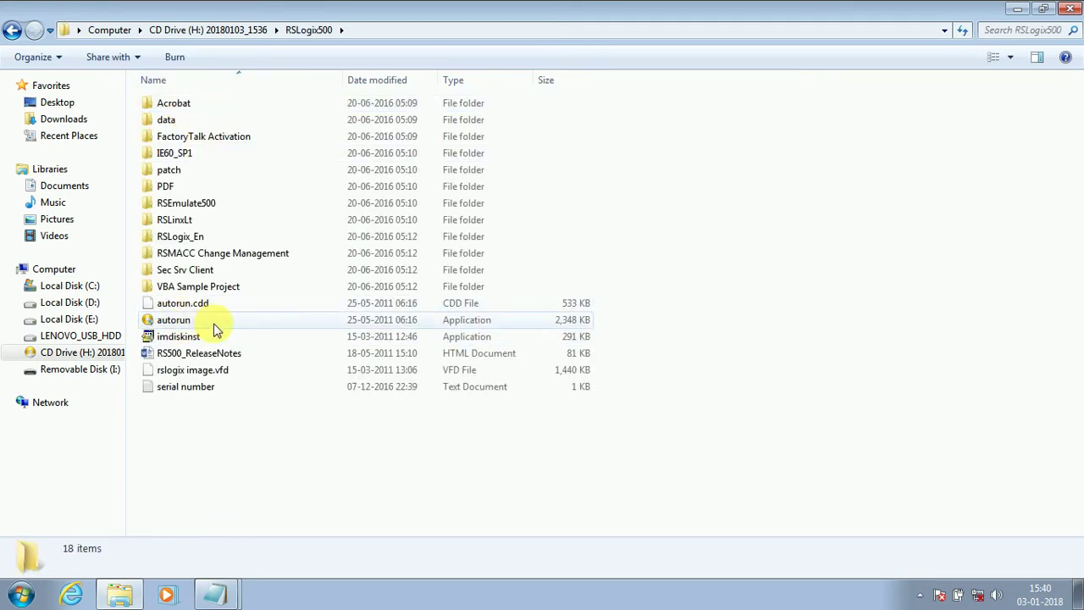
# Step: Run autorun and choose Required Steps > FactoryTalk Components > Install FactoryTalk Services Platform
pyautogui.click(208, 326)
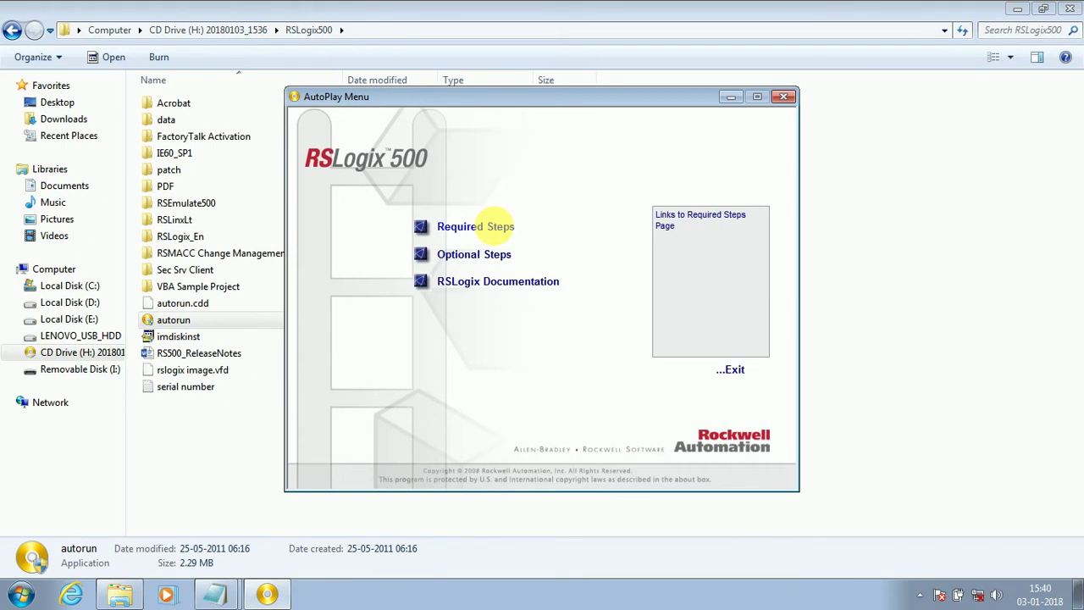
pyautogui.click(512, 232)
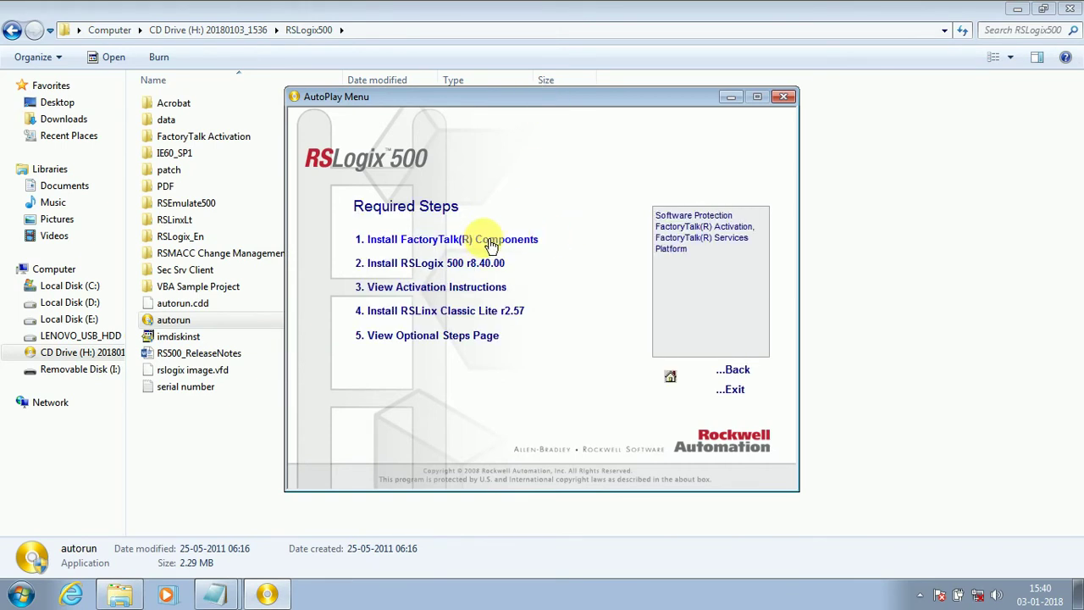
pyautogui.click(492, 245)
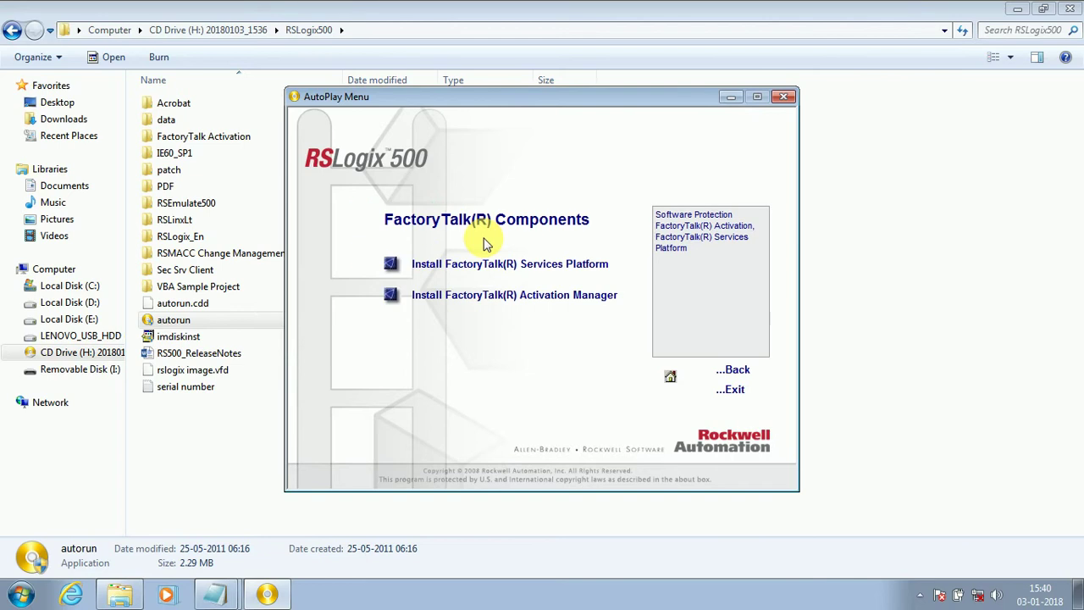
pyautogui.click(534, 267)
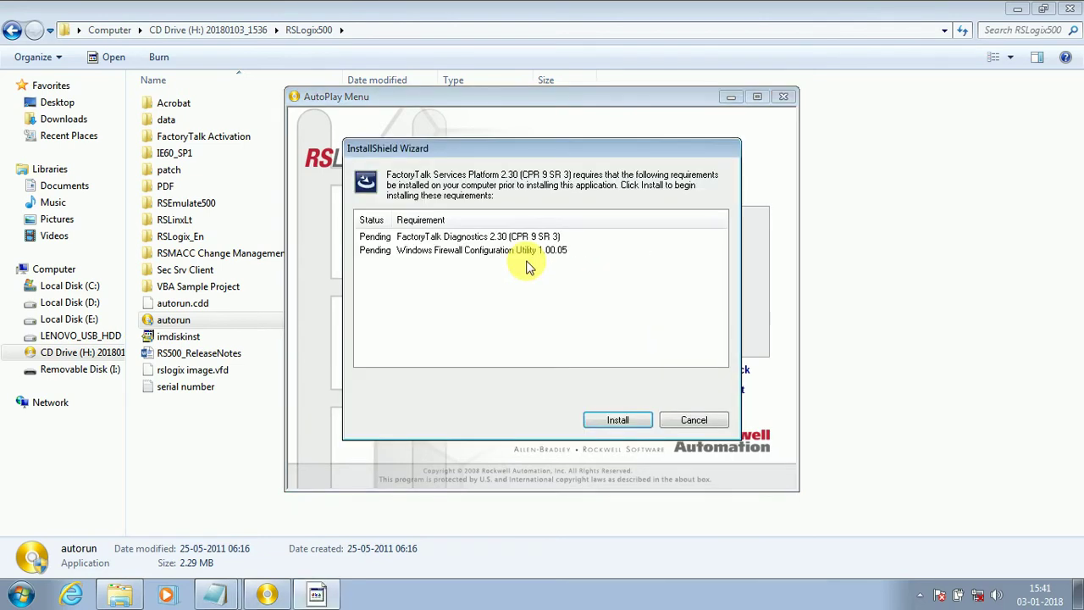
# Step: Install the two listed prerequisites and wait for the FactoryTalk Services Platform 2.30 welcome page
pyautogui.click(604, 420)
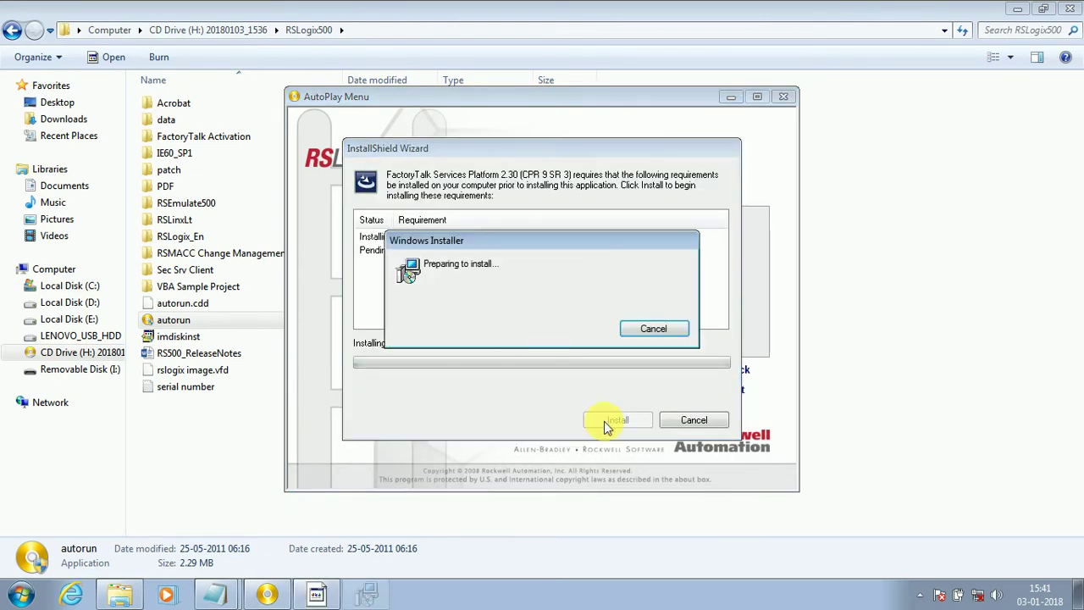
pyautogui.click(1014, 9)
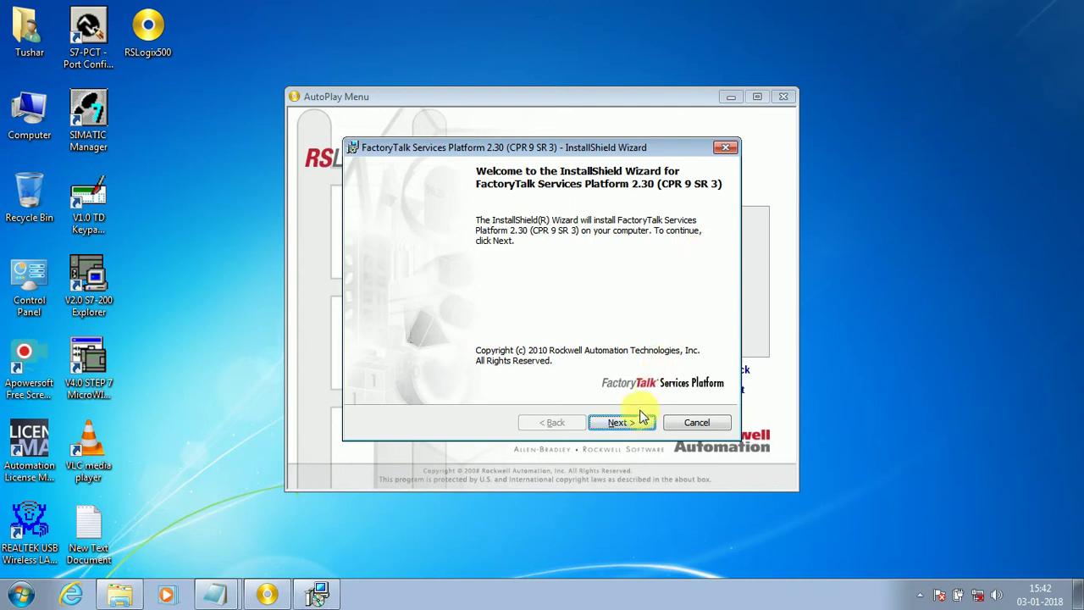
# Step: Accept the licence, keep the Standard setup type, and start installing FactoryTalk Services Platform 2.30
pyautogui.click(632, 420)
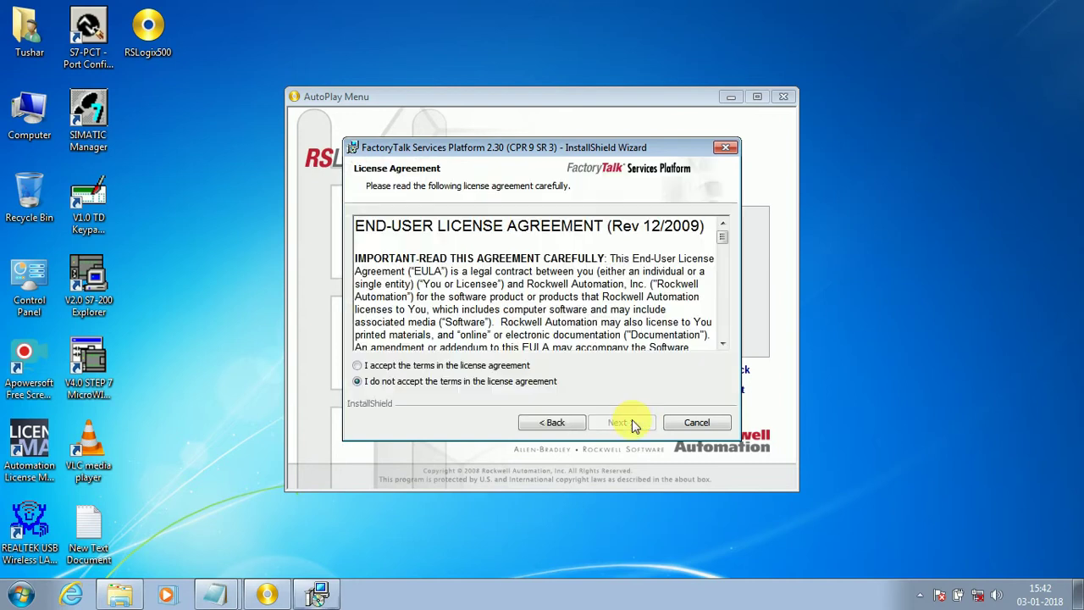
pyautogui.click(447, 365)
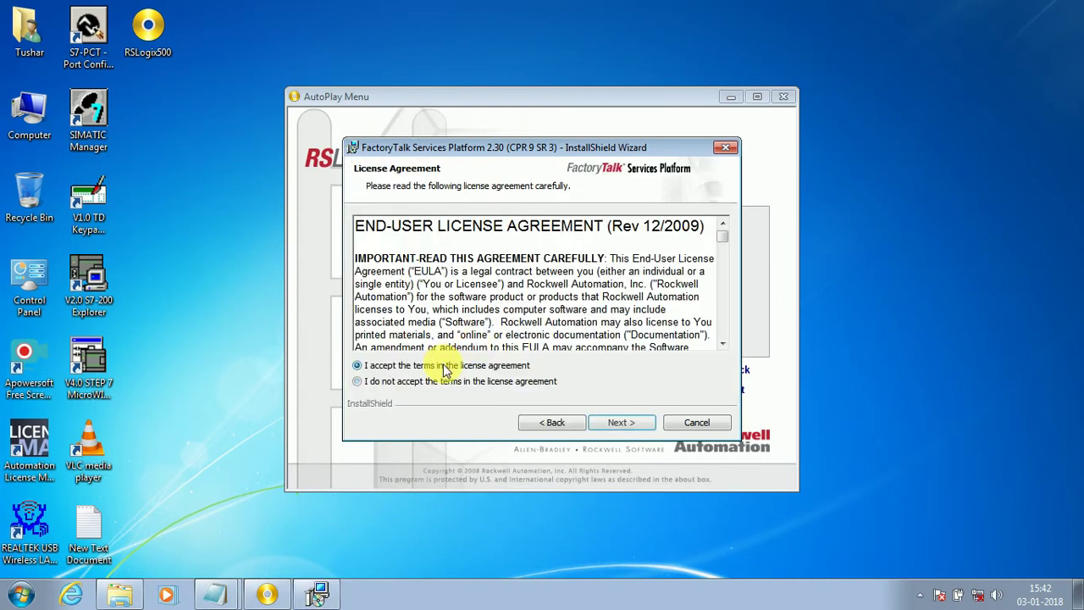
pyautogui.click(615, 424)
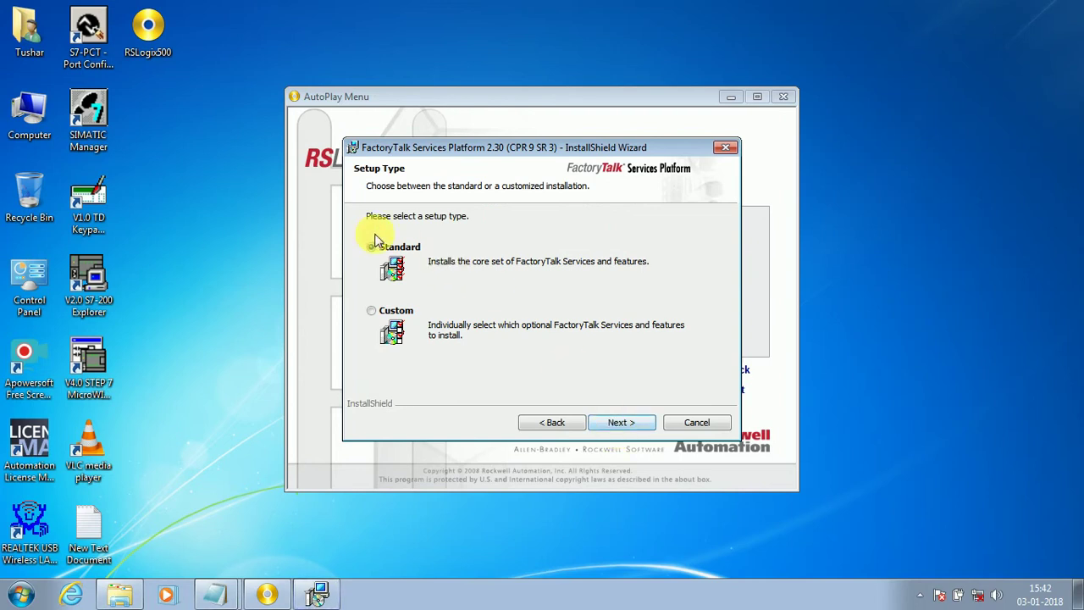
pyautogui.click(618, 426)
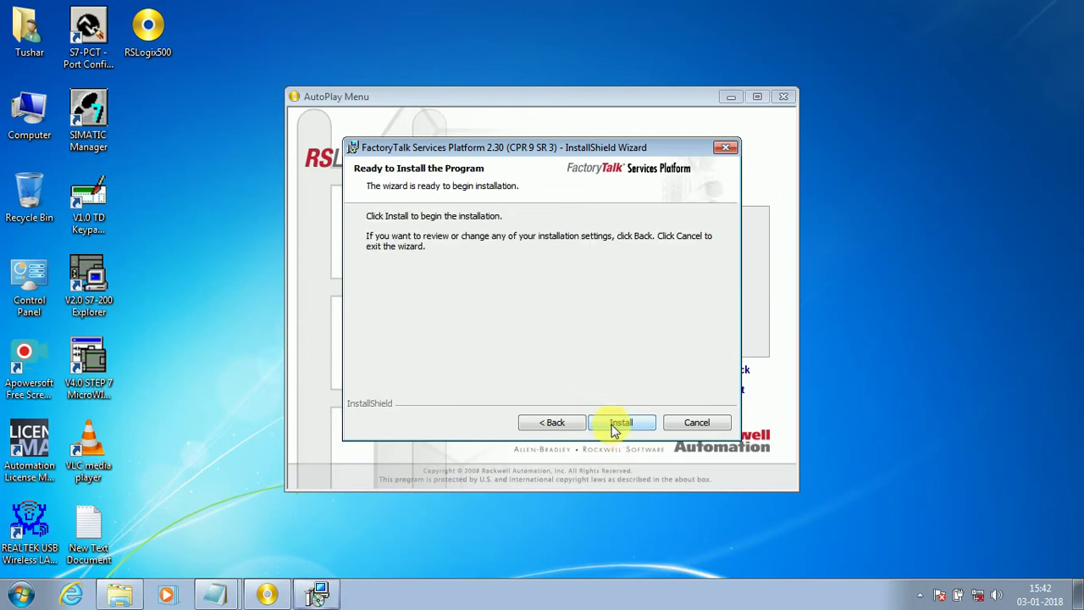
pyautogui.click(614, 423)
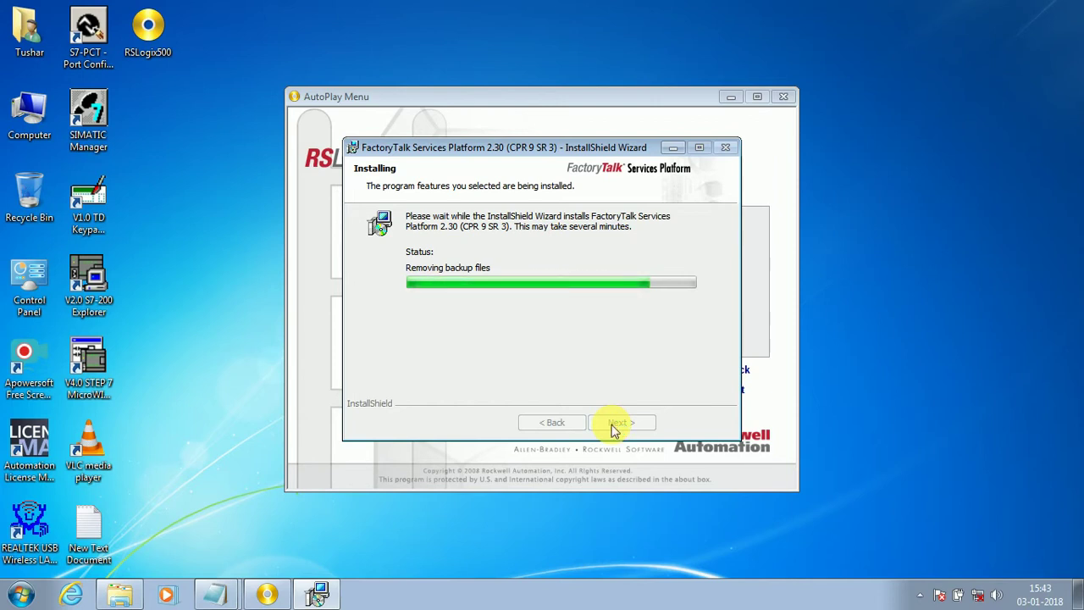
# Step: While the installation runs, review the 'it takes a time' lines in the note, then minimize it
pyautogui.click(217, 593)
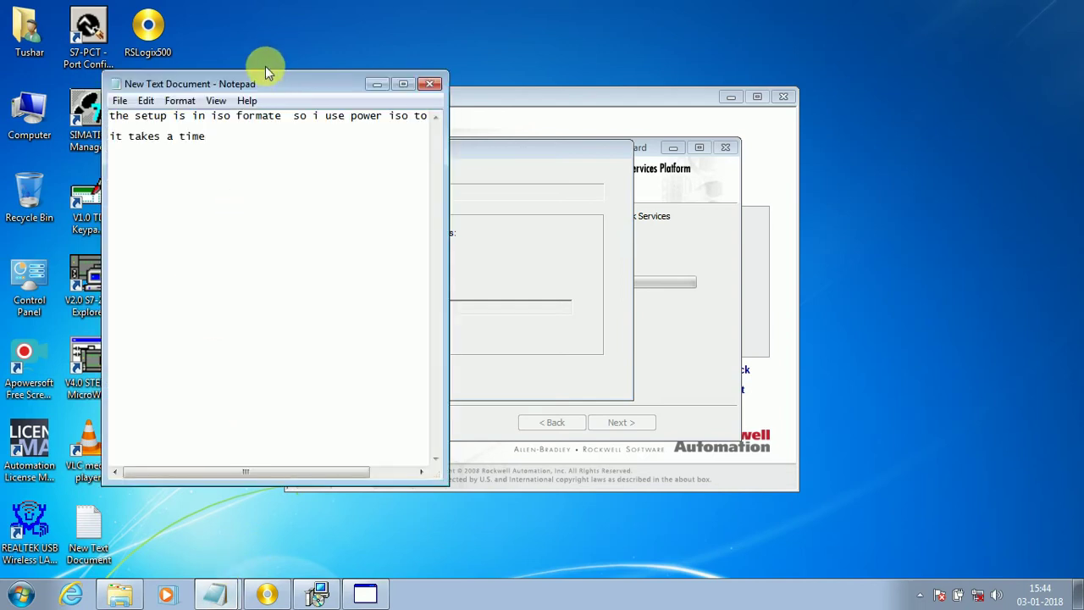
pyautogui.moveTo(254, 77); pyautogui.dragTo(648, 89)
pyautogui.moveTo(748, 88); pyautogui.dragTo(839, 85)
pyautogui.moveTo(805, 155); pyautogui.dragTo(625, 135)
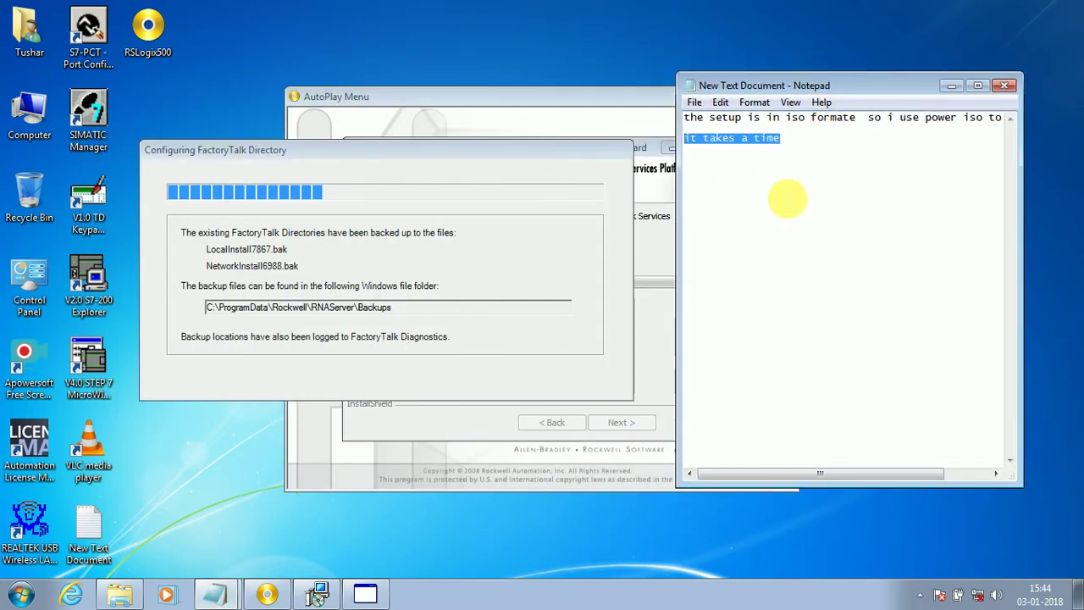
pyautogui.doubleClick(787, 199)
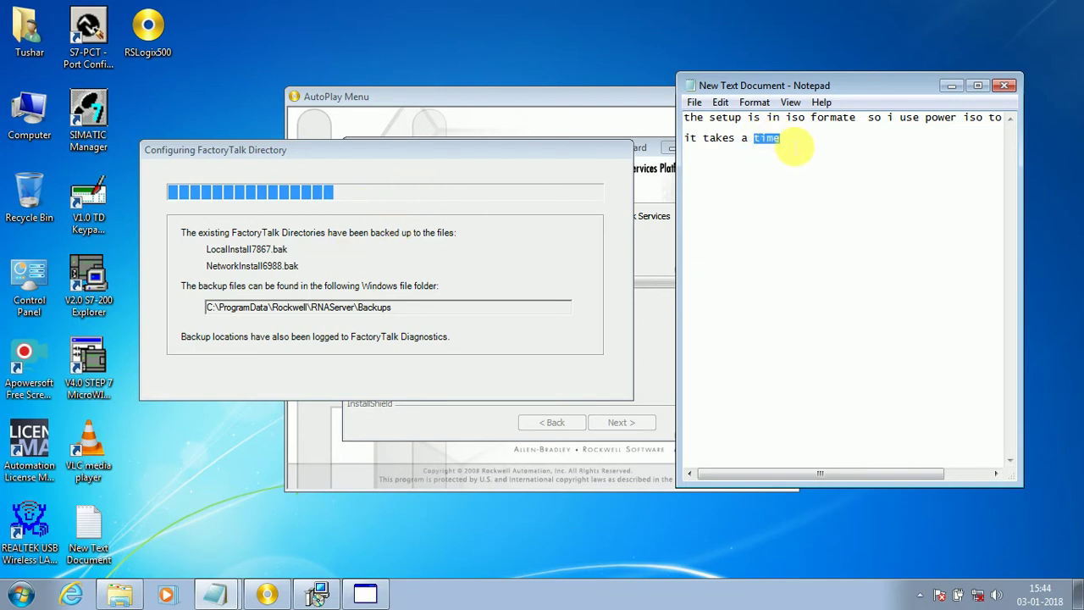
pyautogui.click(794, 147)
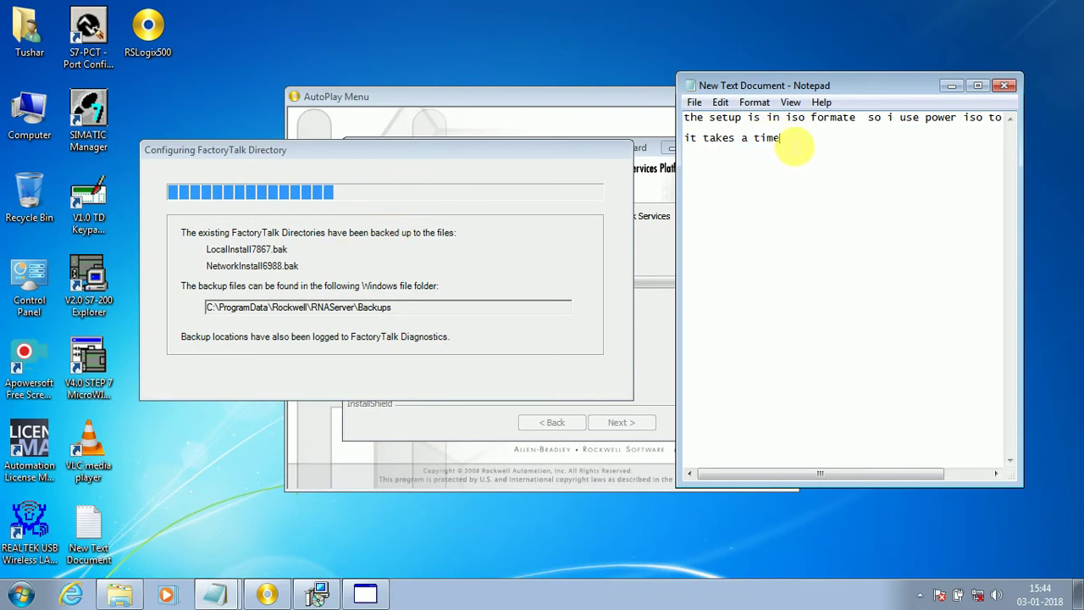
pyautogui.click(952, 86)
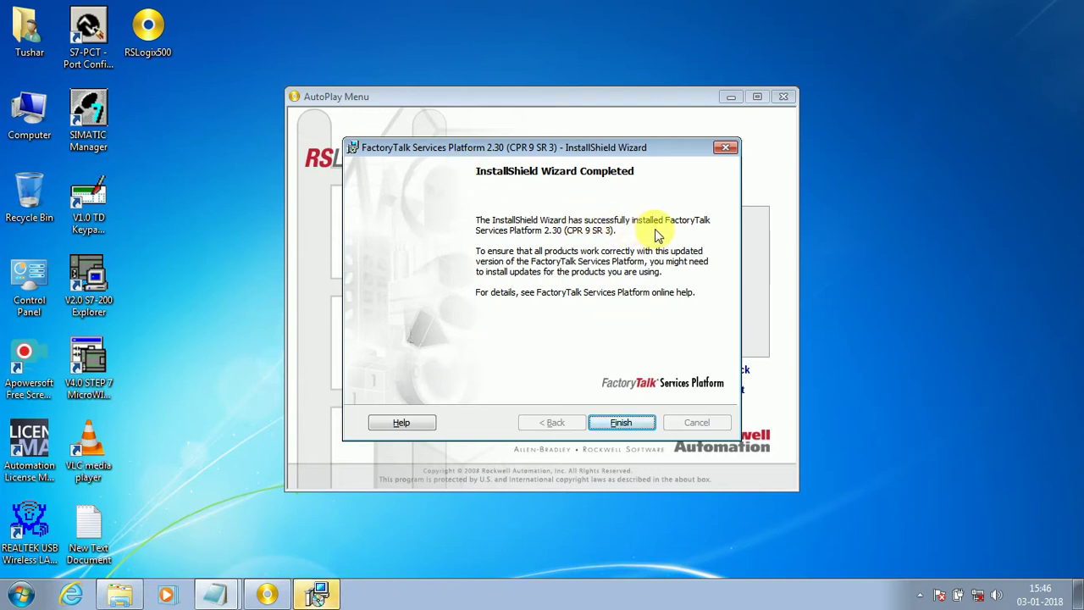
# Step: Finish the setup, add 'we will restart it after installation' to the note, and decline restarting now
pyautogui.click(622, 426)
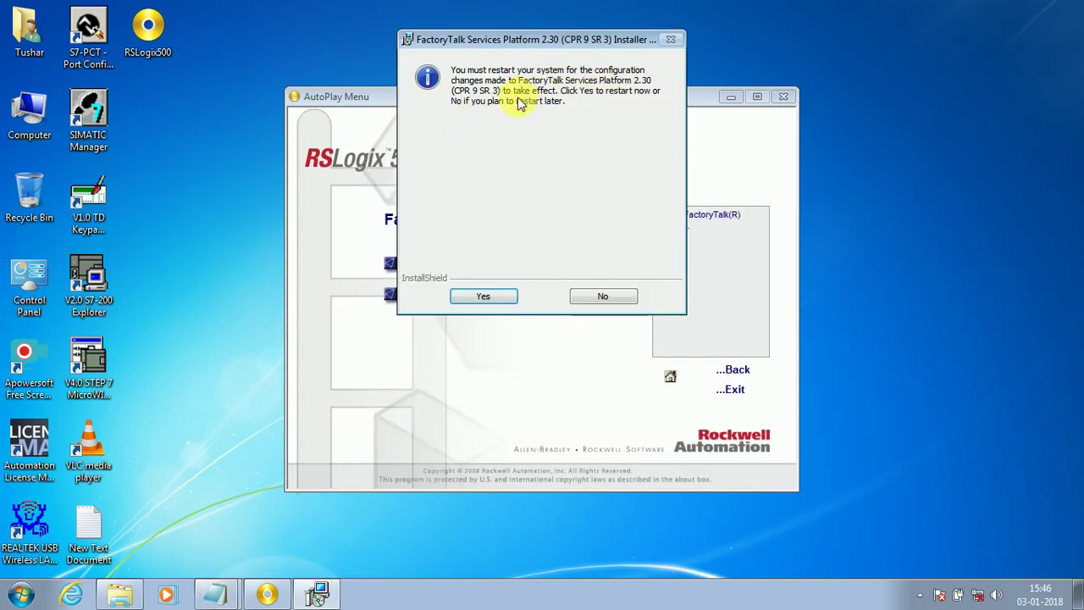
pyautogui.click(216, 595)
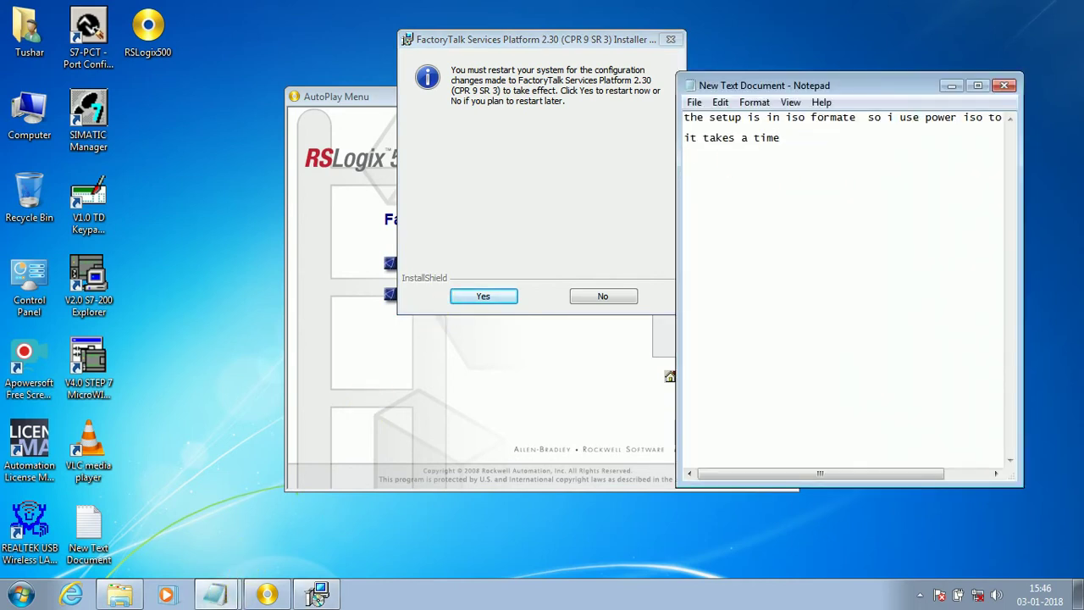
pyautogui.press('Return')
pyautogui.write('we will restart it after installation')
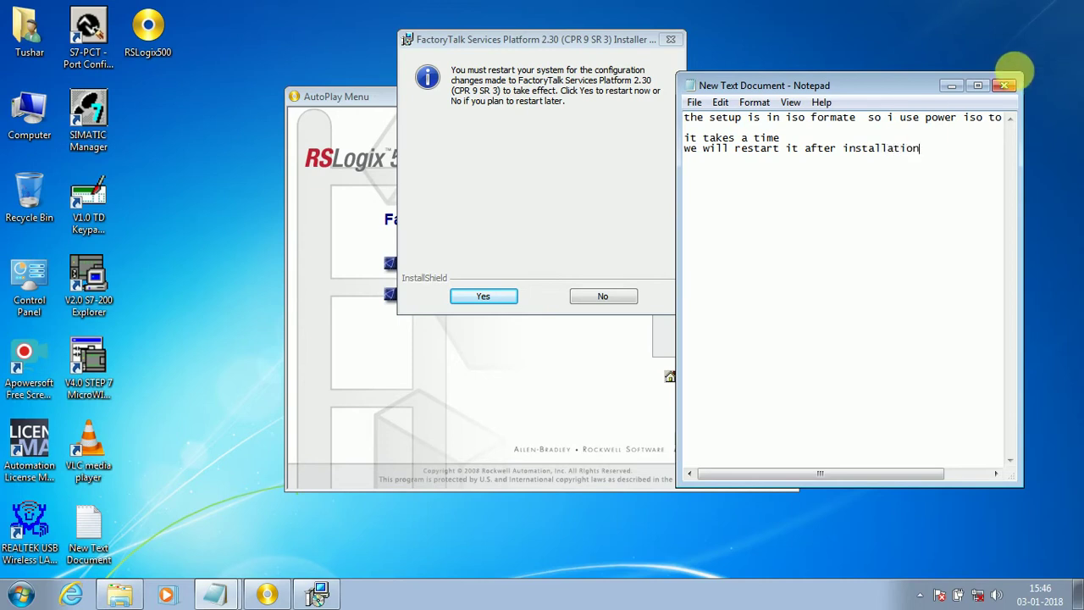
pyautogui.click(951, 86)
pyautogui.click(615, 298)
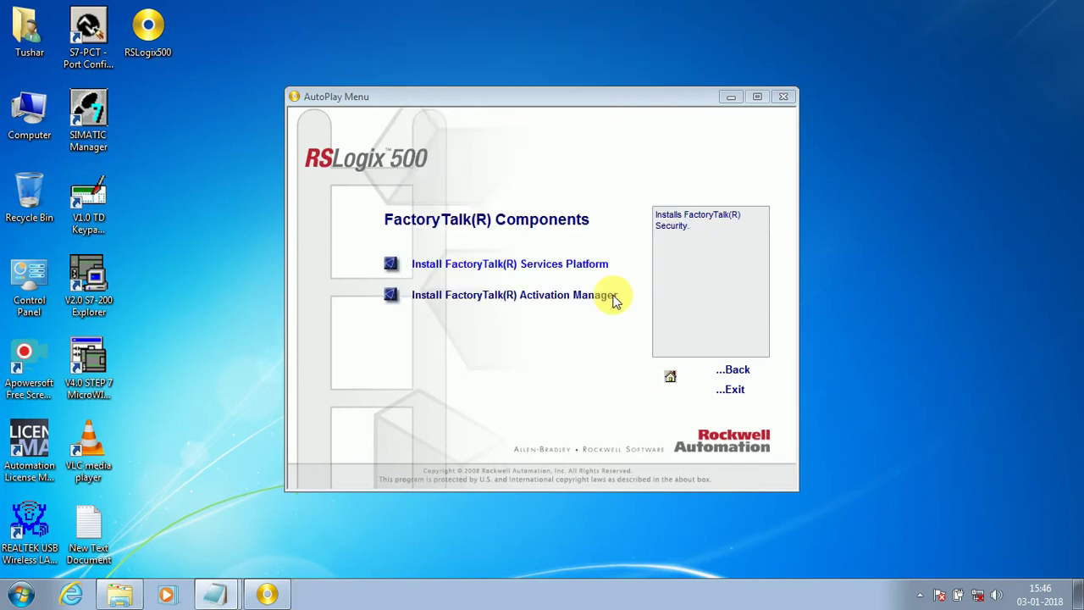
# Step: Start FactoryTalk Activation Manager setup, agree to install HASP USB dongle drivers in U.S. English
pyautogui.click(601, 300)
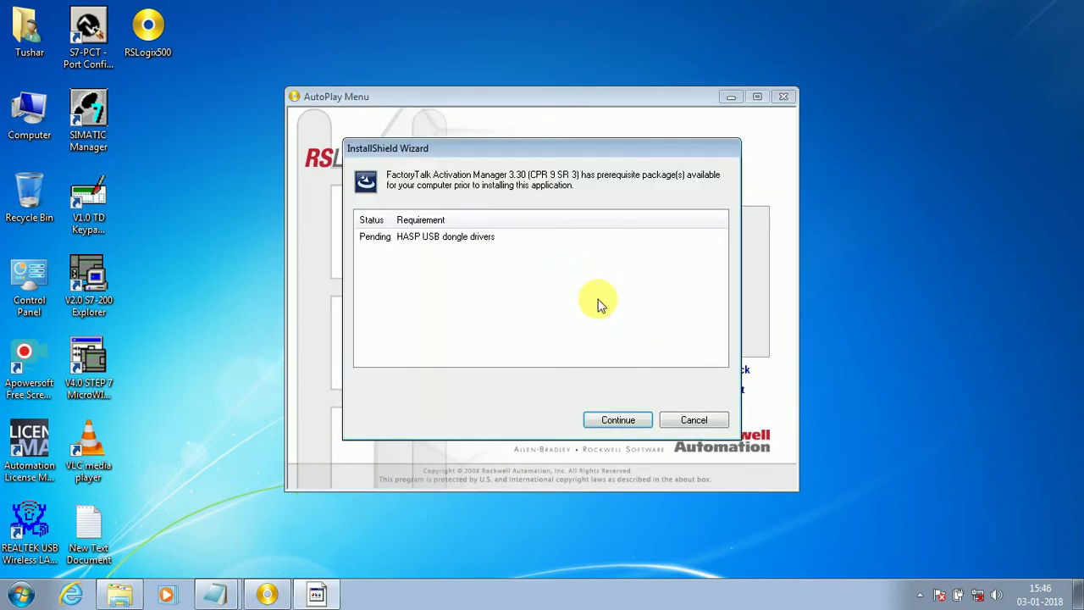
pyautogui.click(625, 420)
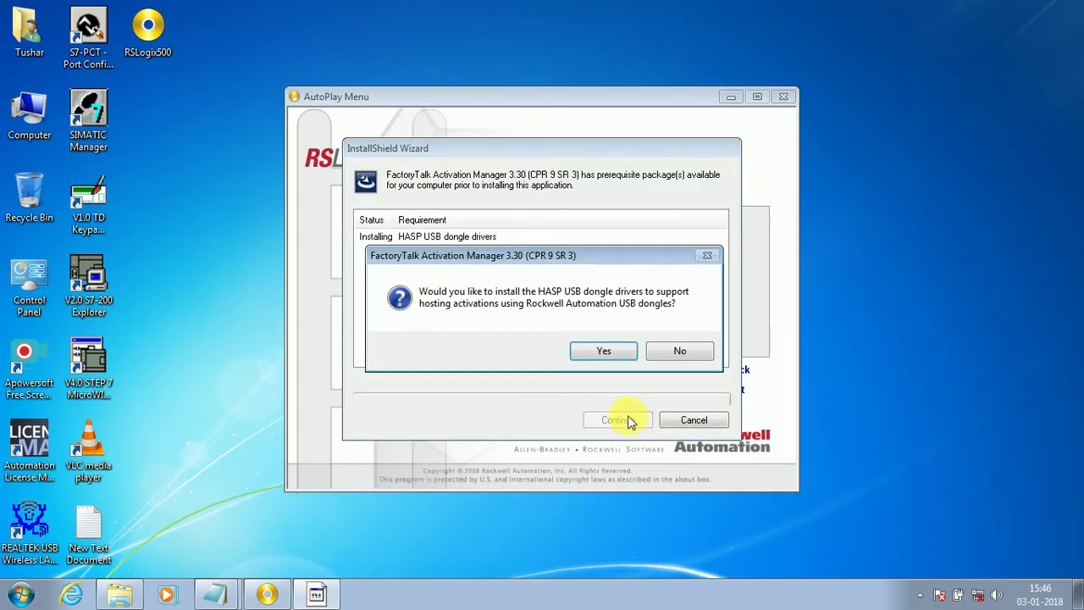
pyautogui.click(604, 350)
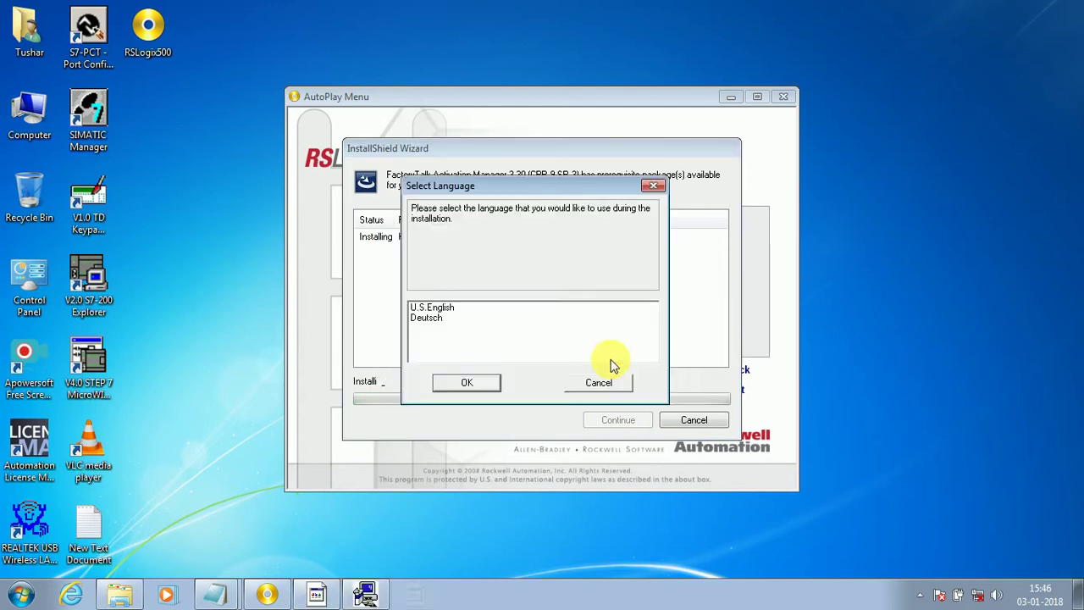
pyautogui.click(457, 310)
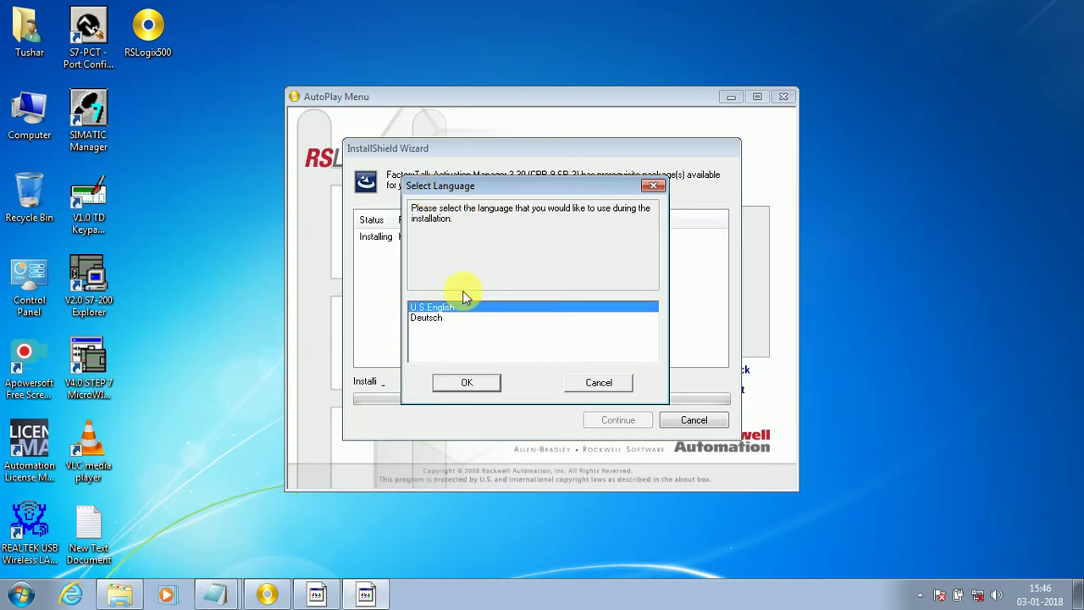
pyautogui.click(463, 382)
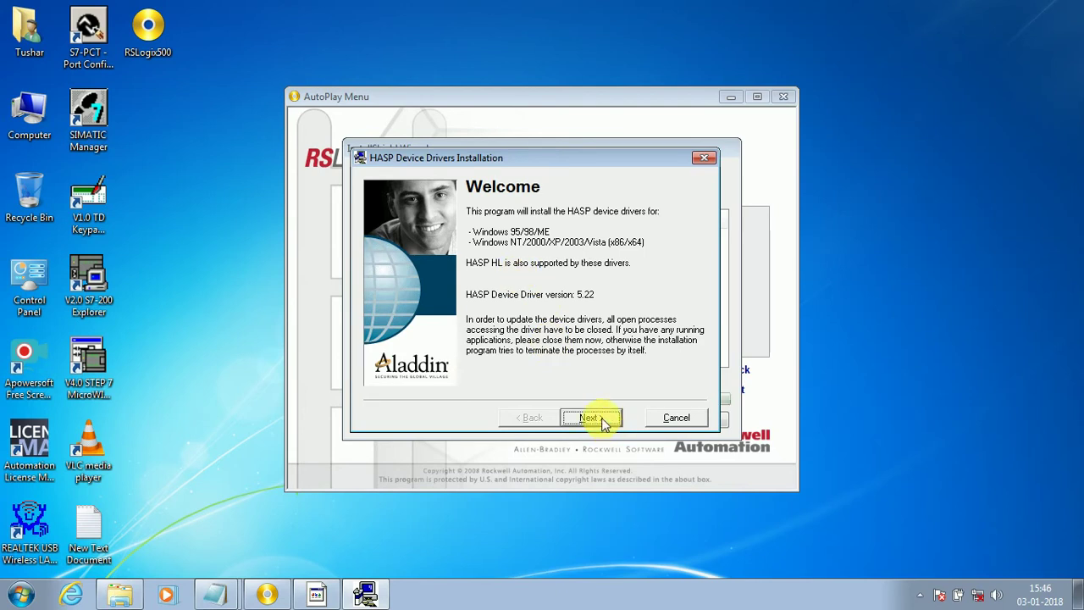
# Step: Accept the HASP driver licence, install the drivers, and close the success message
pyautogui.click(603, 421)
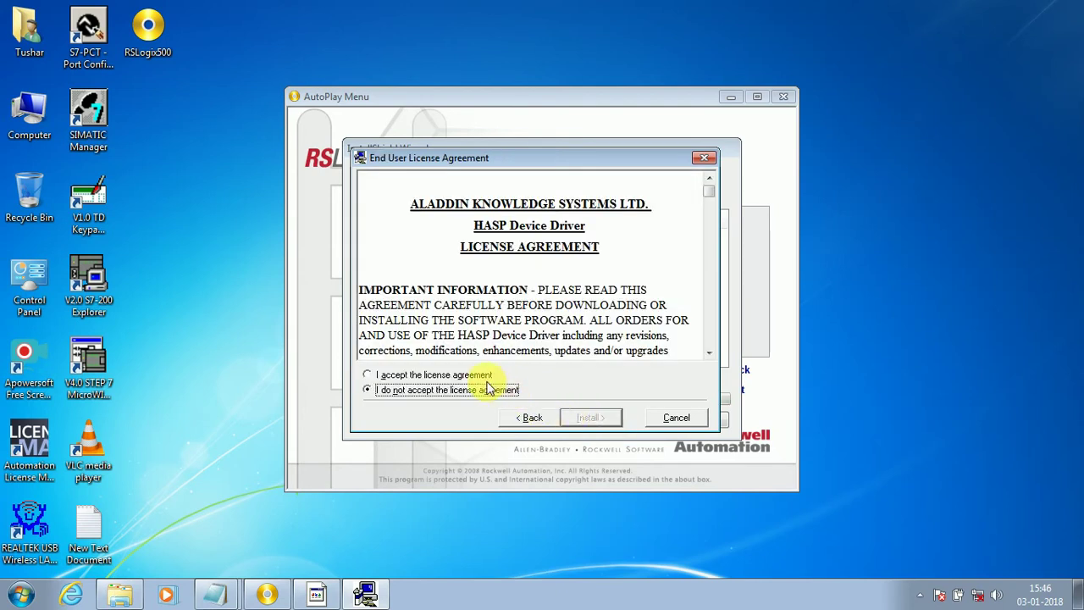
pyautogui.click(468, 375)
pyautogui.click(591, 417)
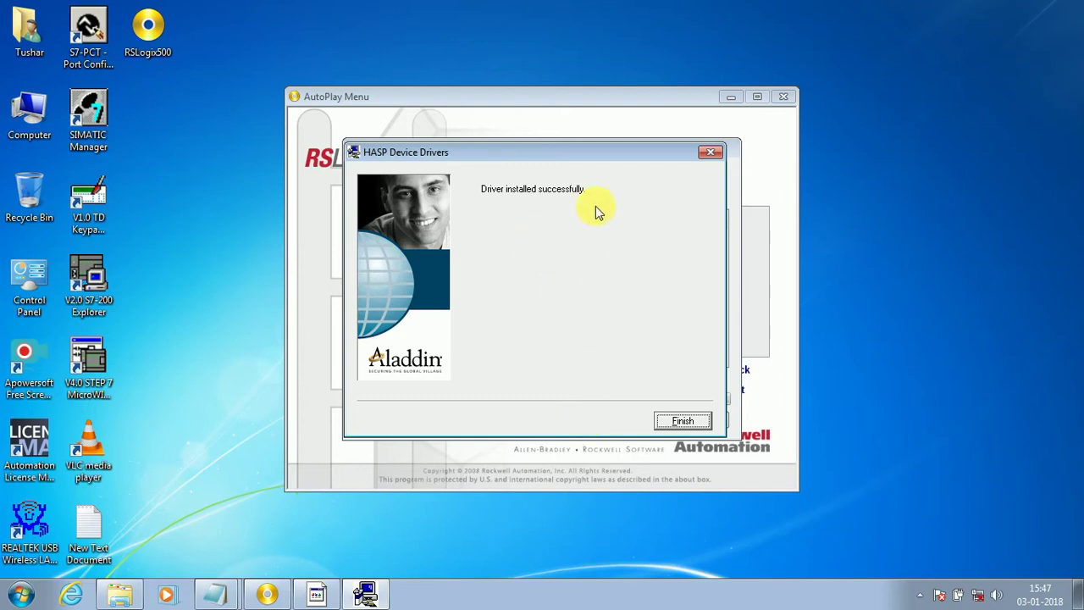
pyautogui.click(683, 421)
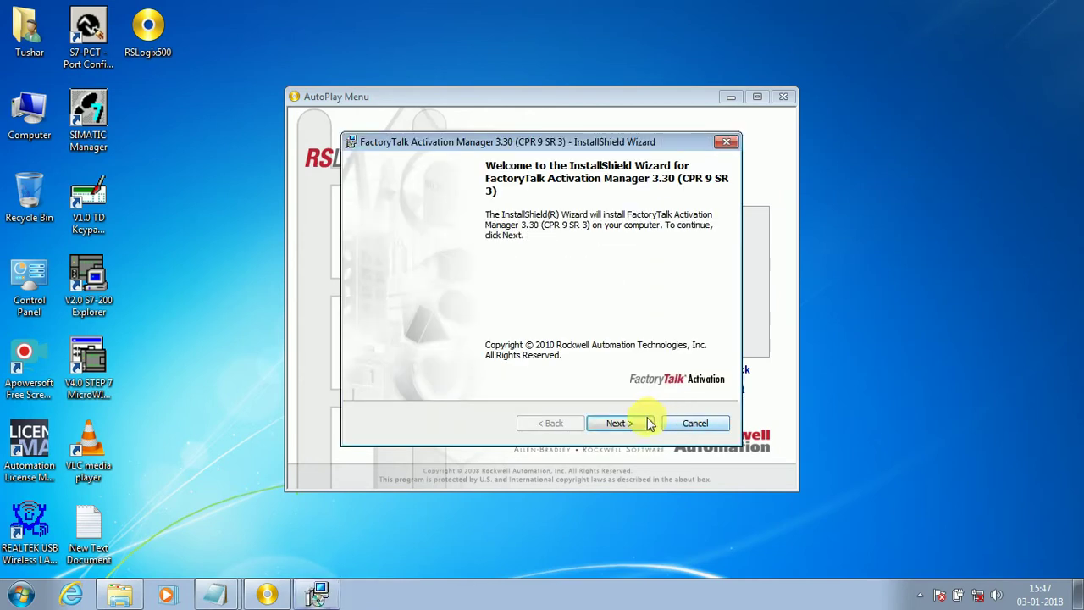
# Step: Accept the licence and install FactoryTalk Activation Manager 3.30 (CPR 9 SR 3), then finish the wizard
pyautogui.click(624, 423)
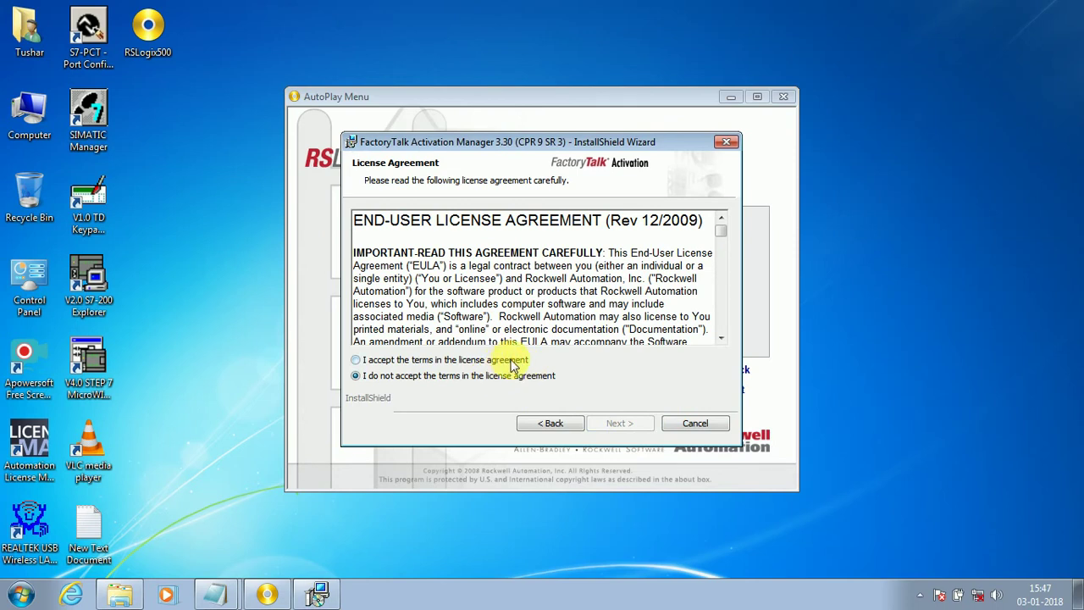
pyautogui.click(505, 360)
pyautogui.click(633, 424)
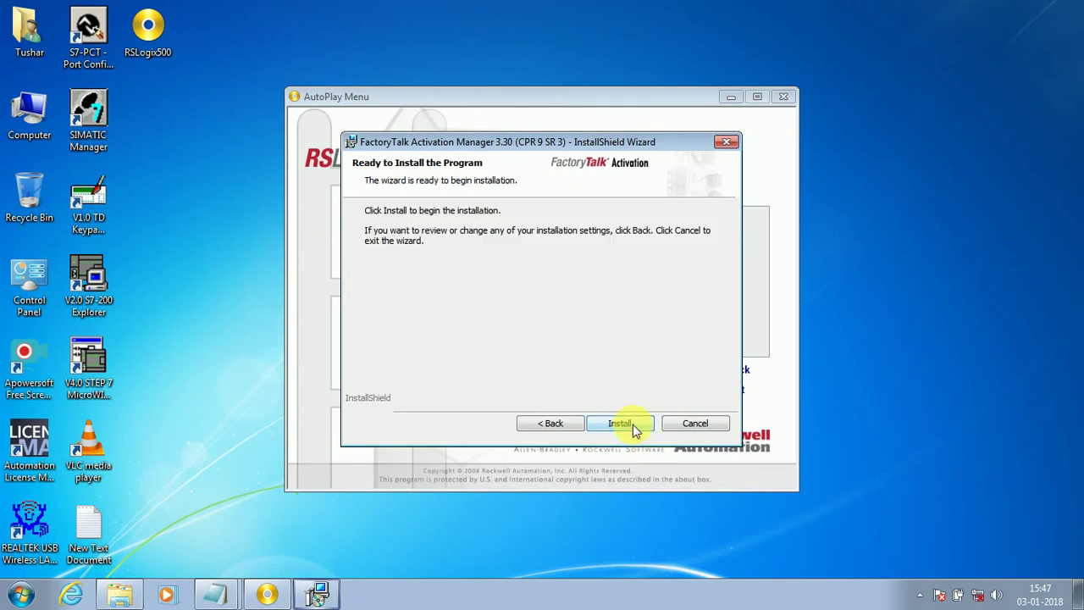
pyautogui.click(634, 425)
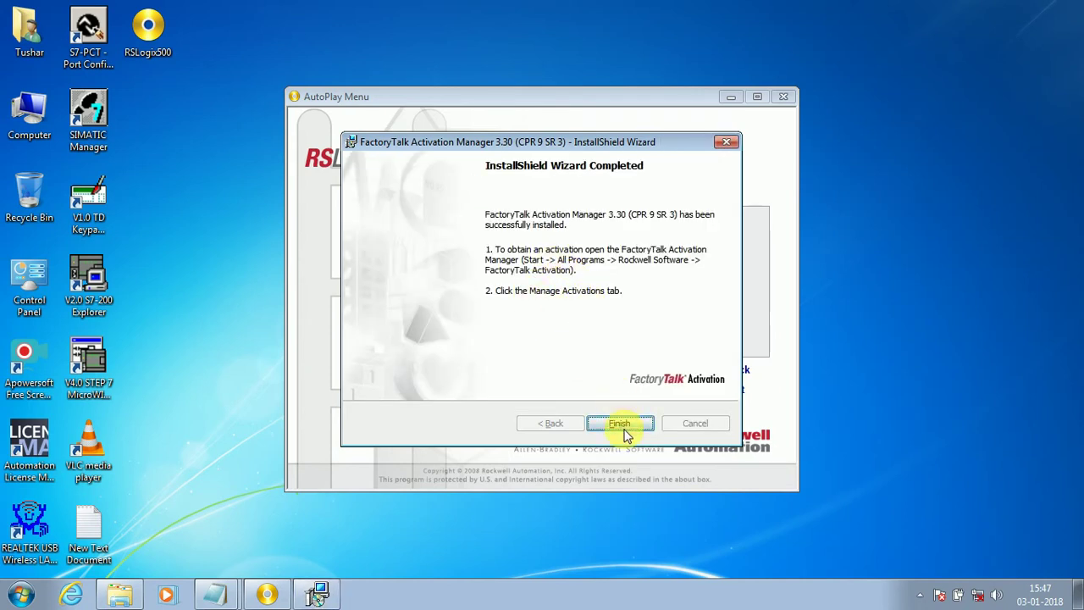
pyautogui.click(623, 425)
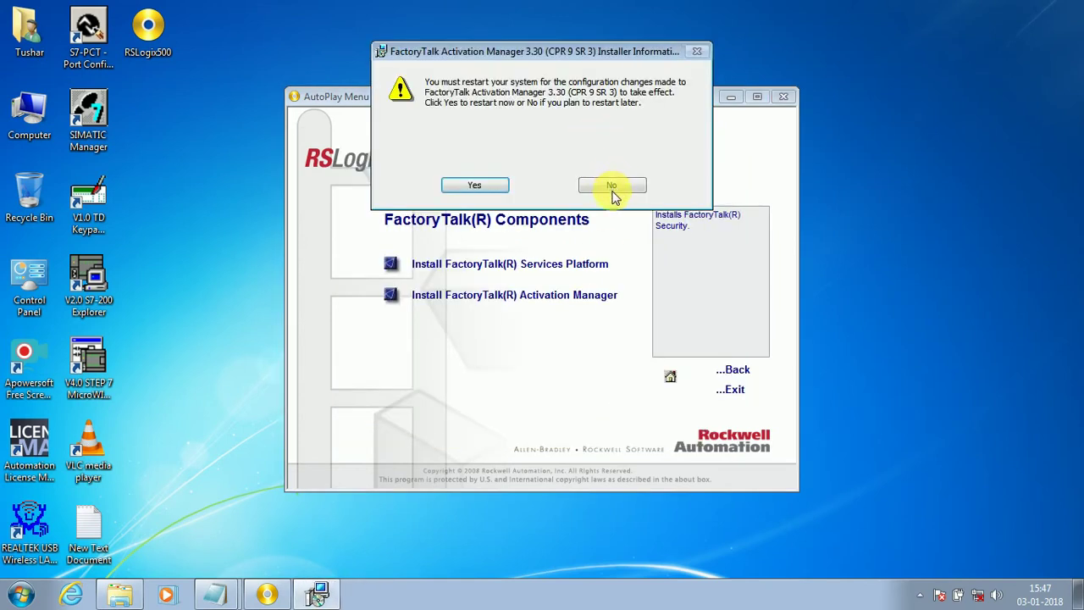
# Step: Check the restart note in Notepad and decline the Activation Manager restart
pyautogui.click(216, 593)
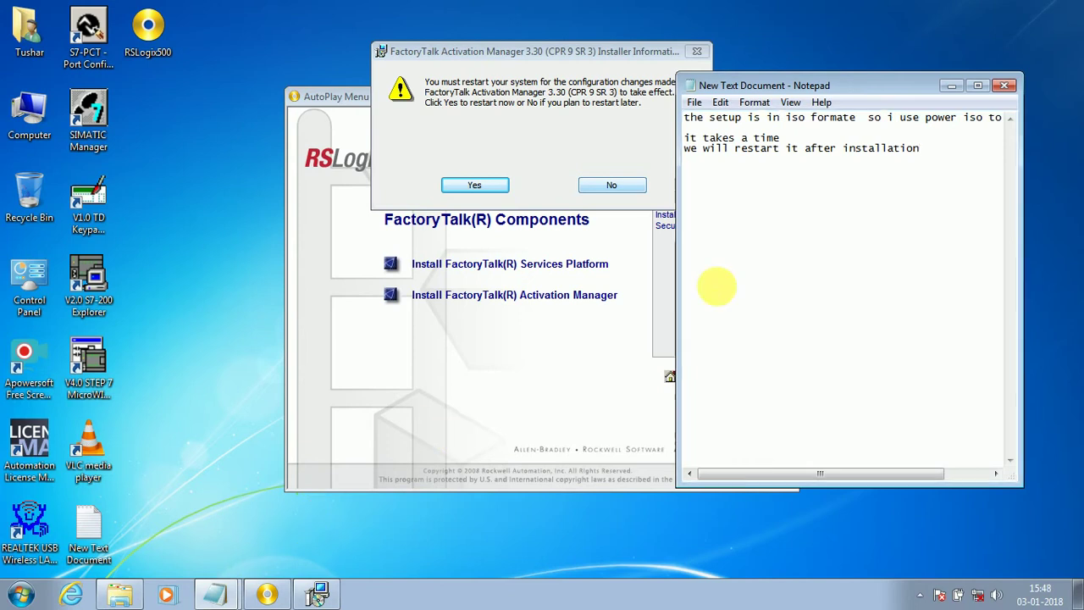
pyautogui.moveTo(918, 149); pyautogui.dragTo(683, 174)
pyautogui.click(658, 177)
pyautogui.click(624, 187)
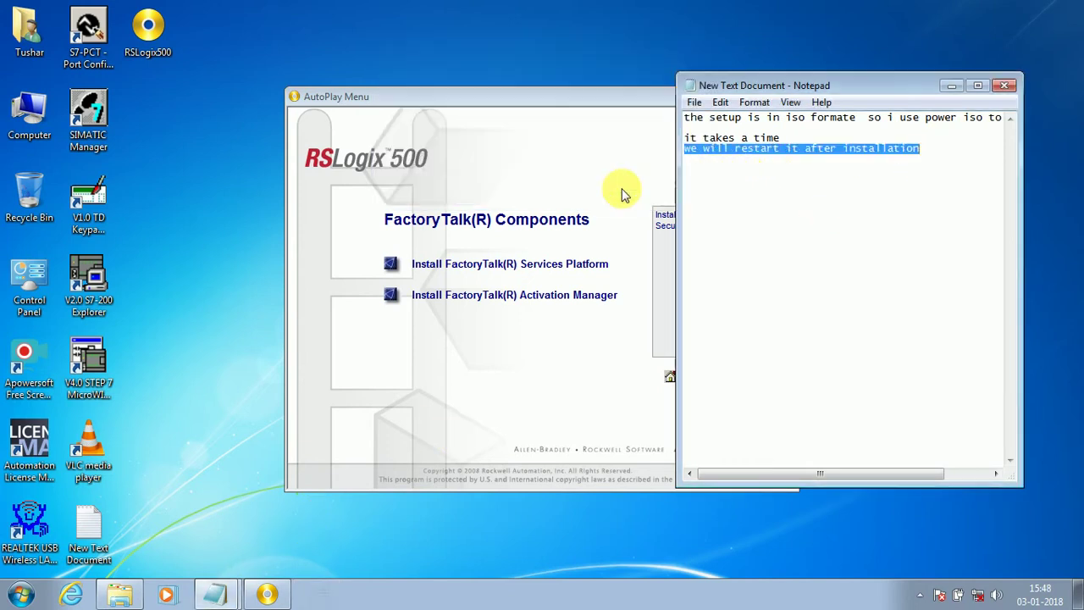
# Step: Return to AutoPlay's Required Steps and launch the RSLogix 500 r8.40.00 installation
pyautogui.click(575, 370)
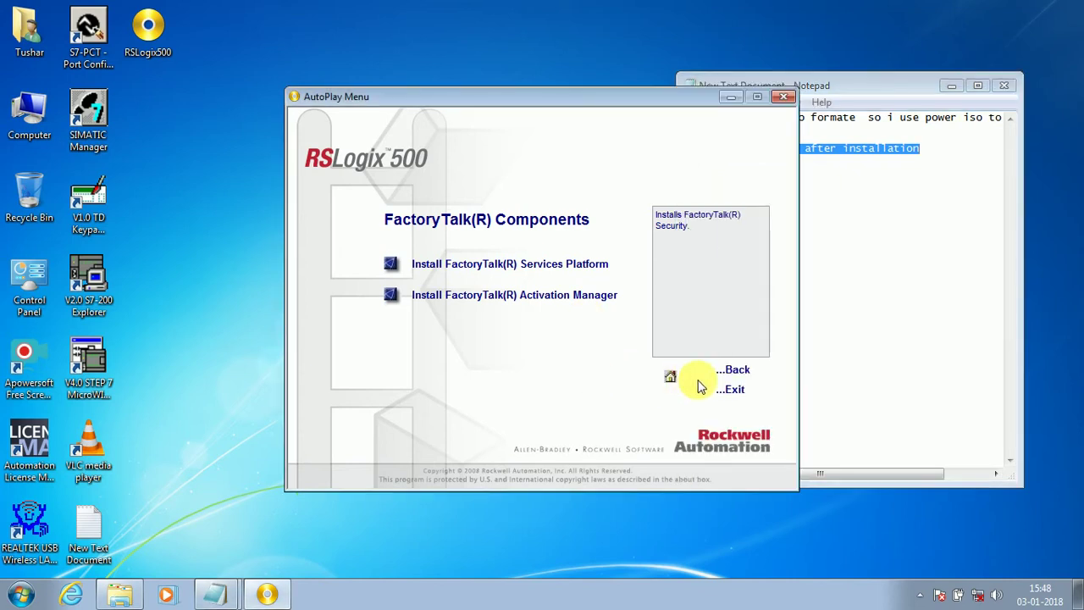
pyautogui.click(749, 373)
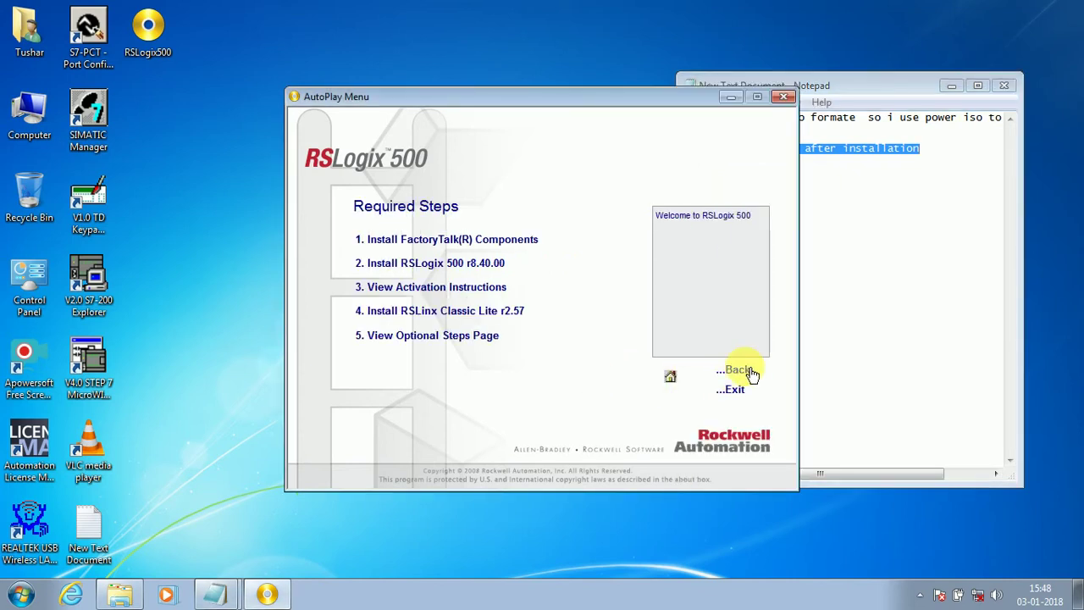
pyautogui.click(469, 267)
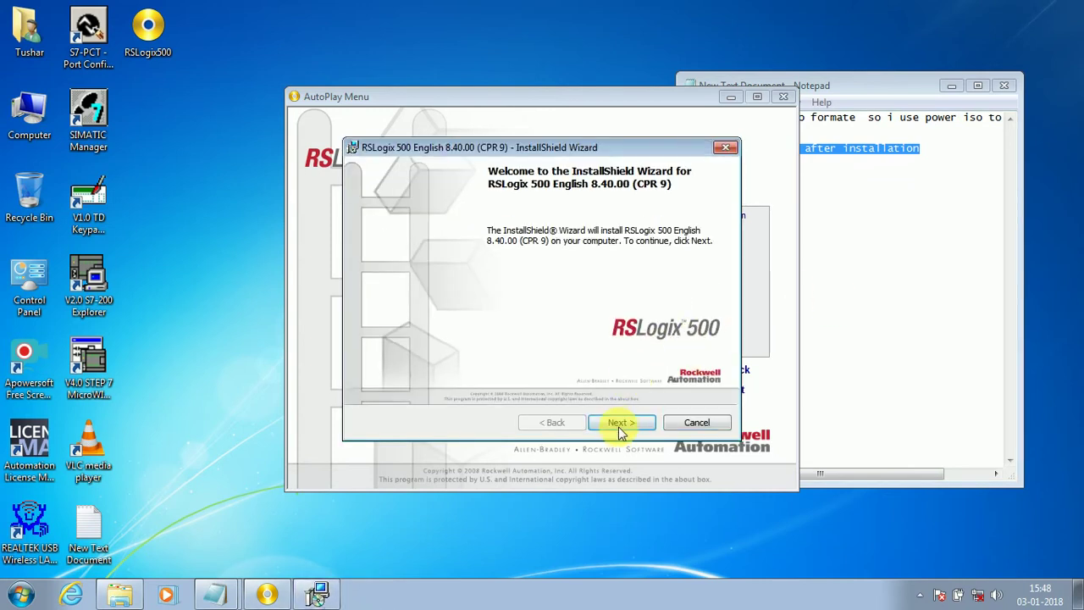
# Step: Accept the RSLogix 500 licence, enter the serial number, keep FactoryTalk Security disabled, and install
pyautogui.click(621, 423)
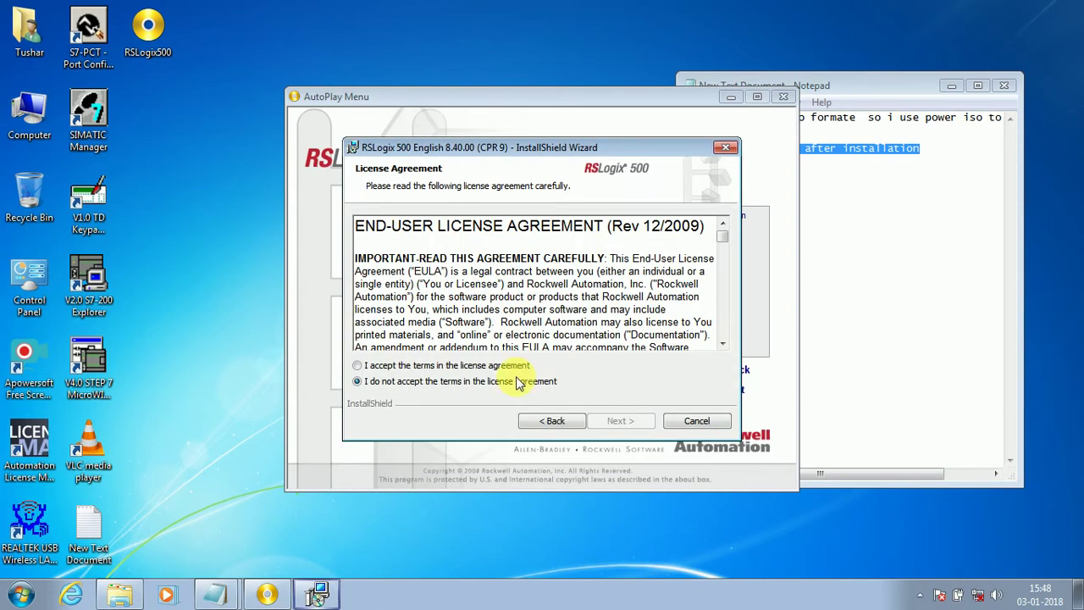
pyautogui.click(455, 370)
pyautogui.click(618, 420)
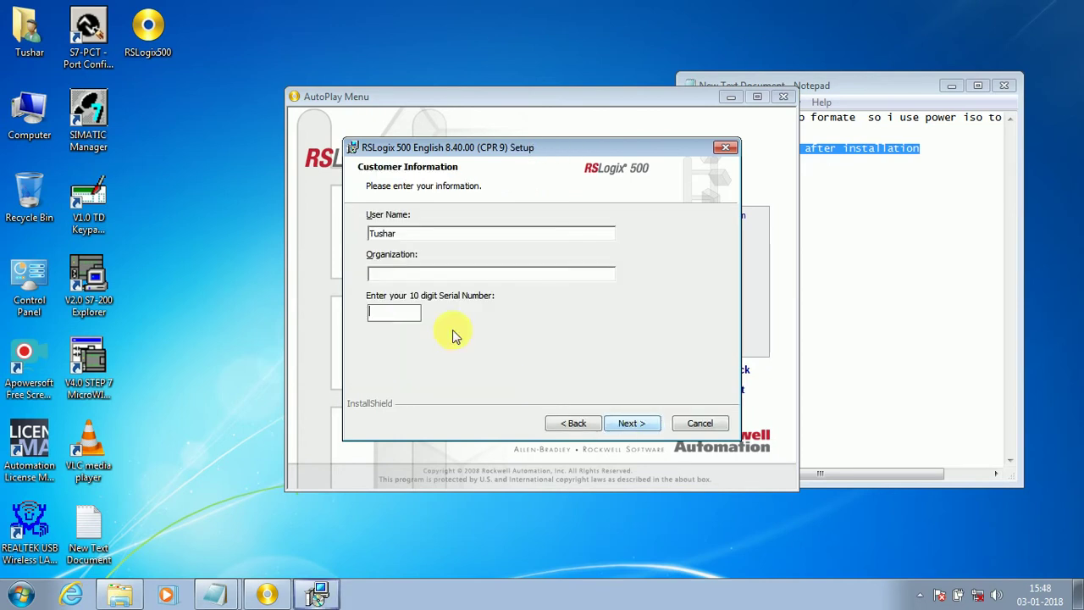
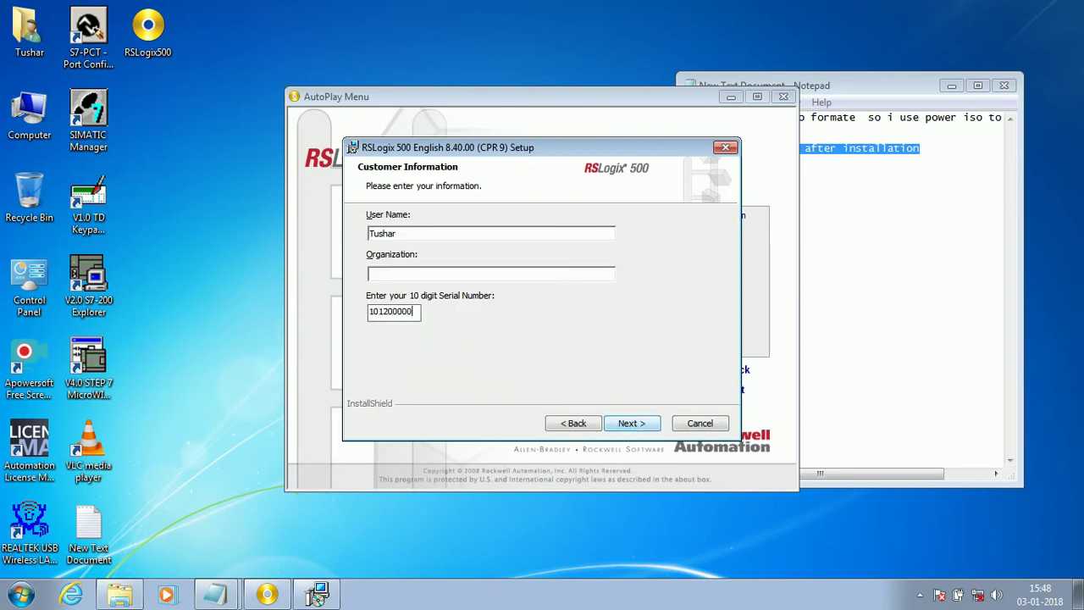
pyautogui.click(640, 429)
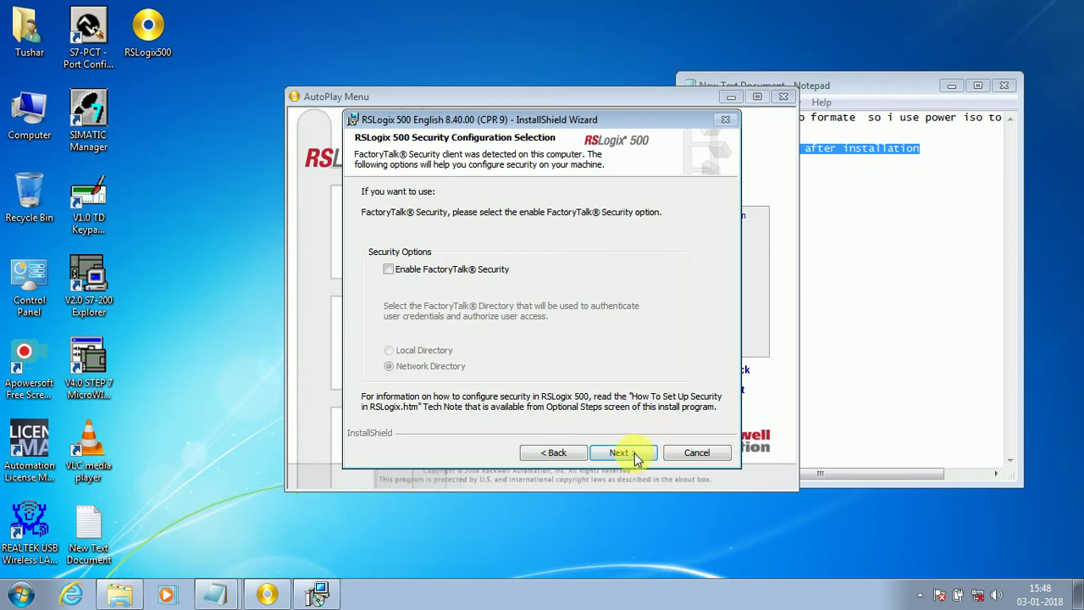
pyautogui.click(631, 454)
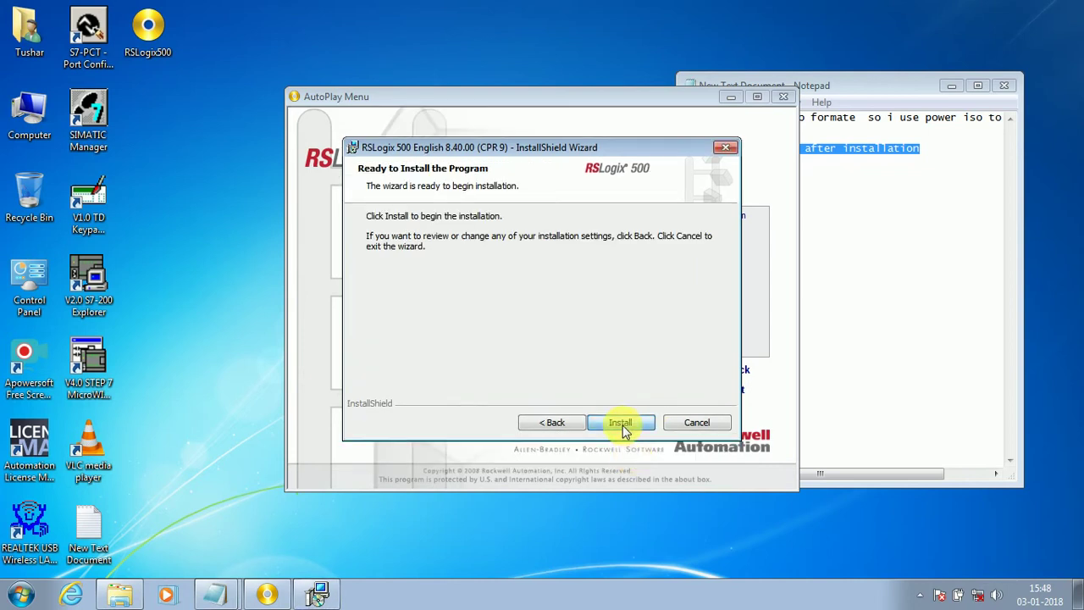
pyautogui.click(622, 423)
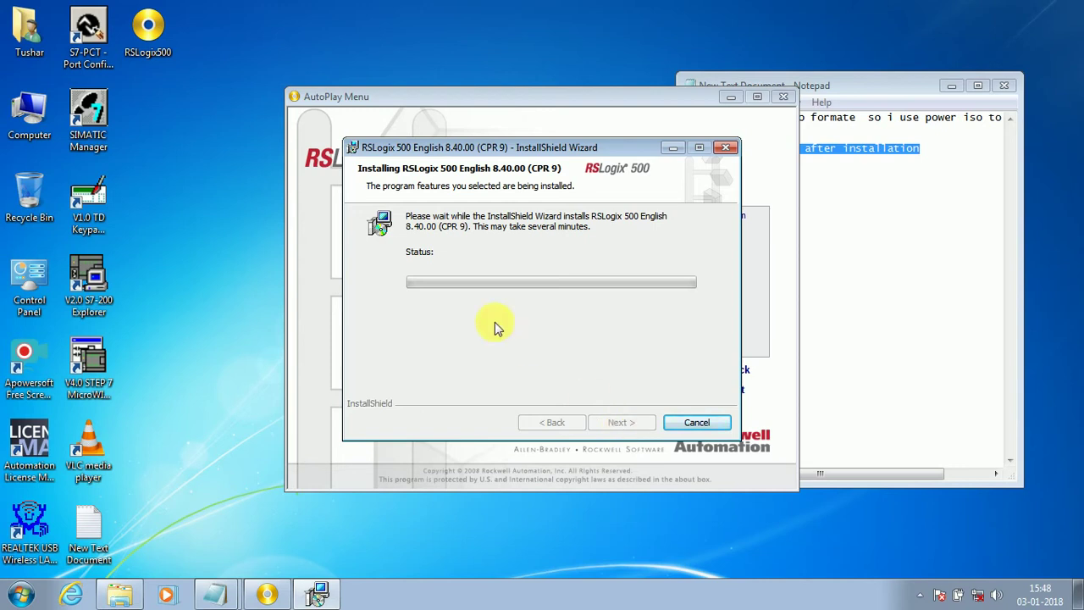
# Step: Close the RSLogix 500 release notes window and finish the completed 8.40.00 installation
pyautogui.click(356, 155)
pyautogui.click(453, 141)
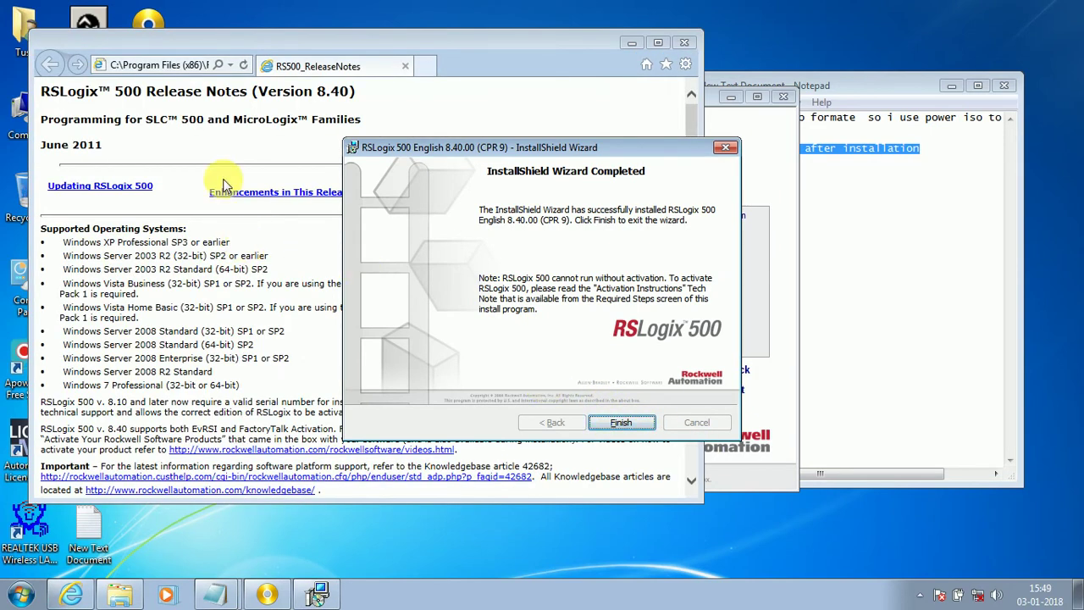
pyautogui.click(239, 172)
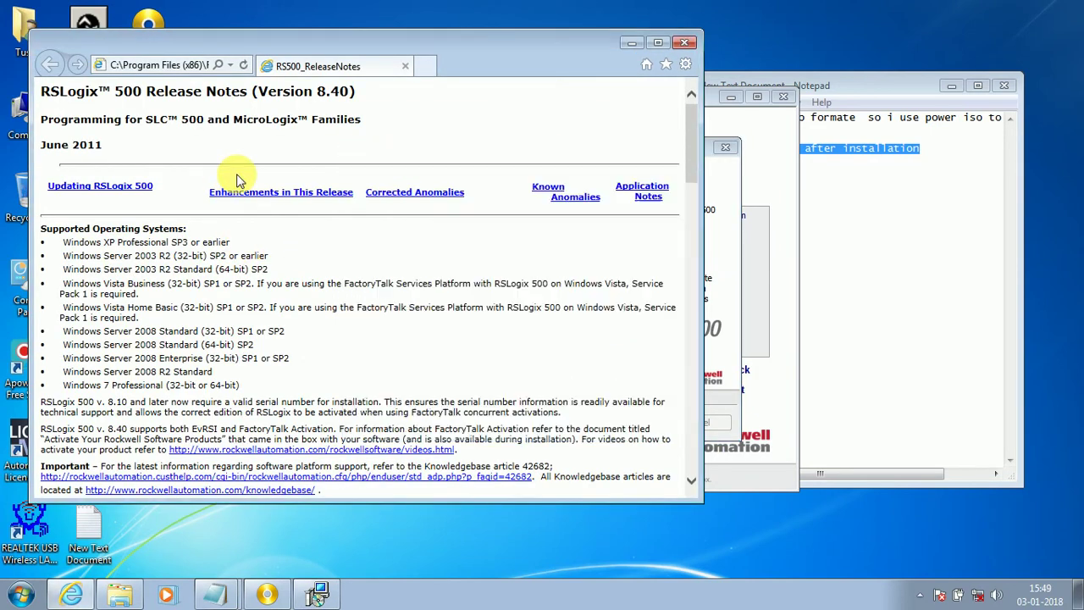
pyautogui.click(688, 44)
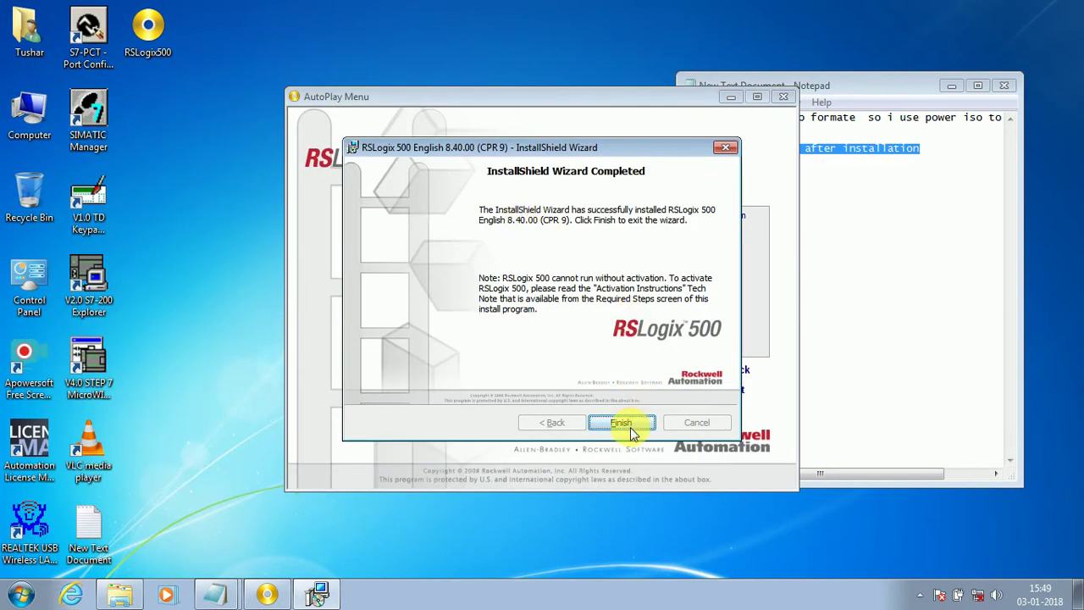
pyautogui.click(622, 422)
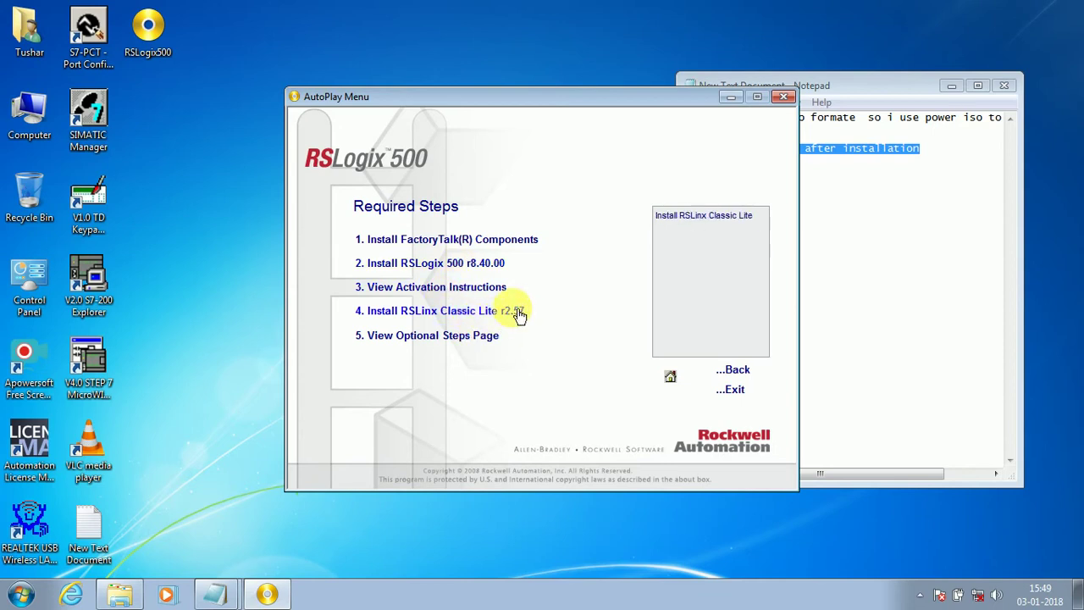
# Step: Launch RSLinx Classic Lite r2.57 setup, accept the licence, keep Standard Setup, and install
pyautogui.click(479, 314)
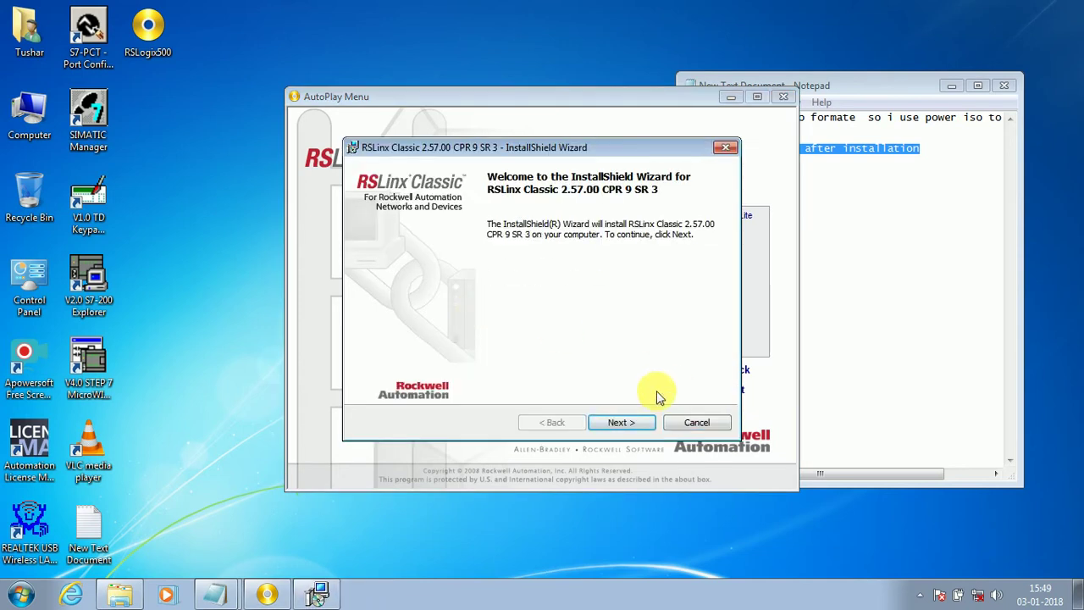
pyautogui.click(644, 427)
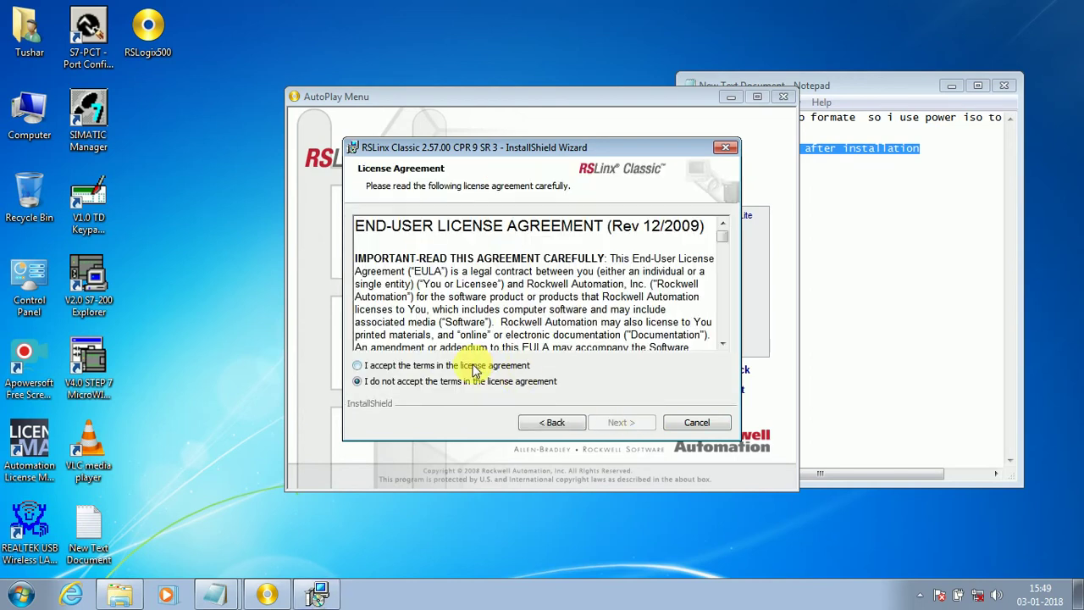
pyautogui.click(474, 367)
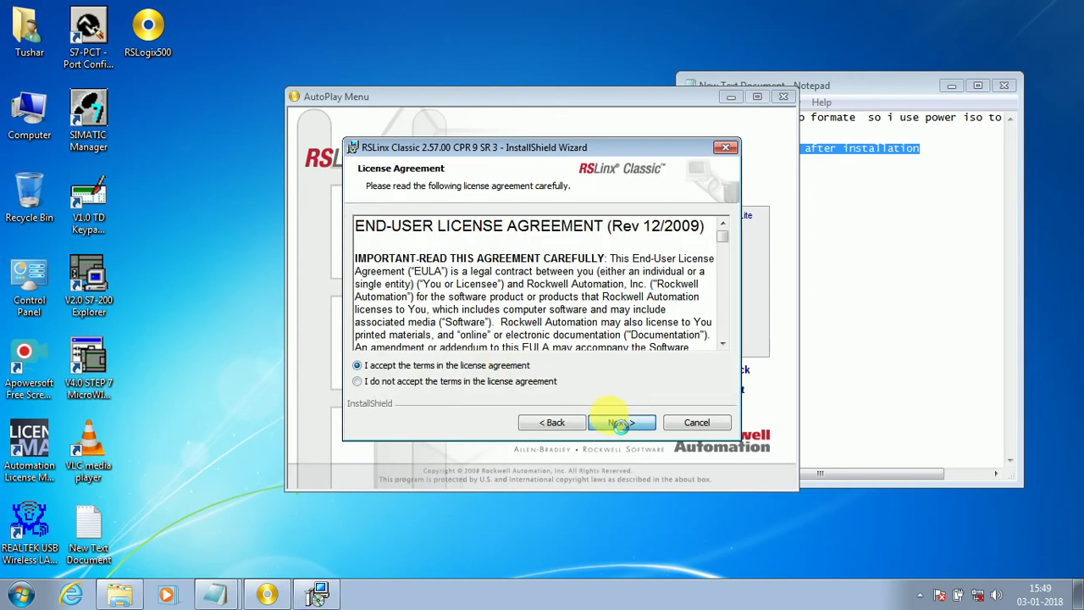
pyautogui.click(620, 423)
pyautogui.click(619, 423)
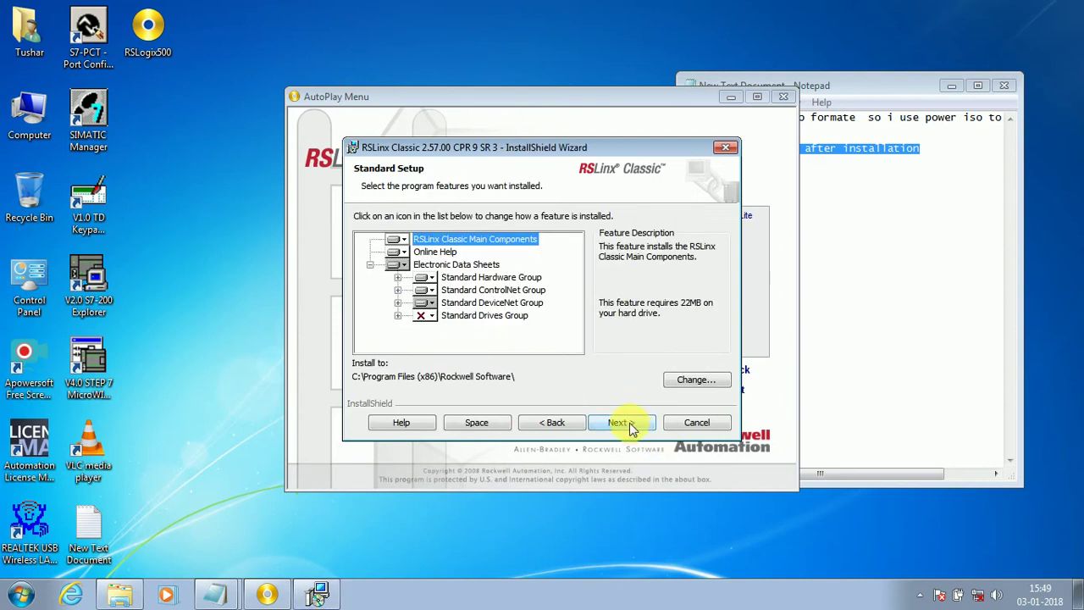
pyautogui.click(629, 425)
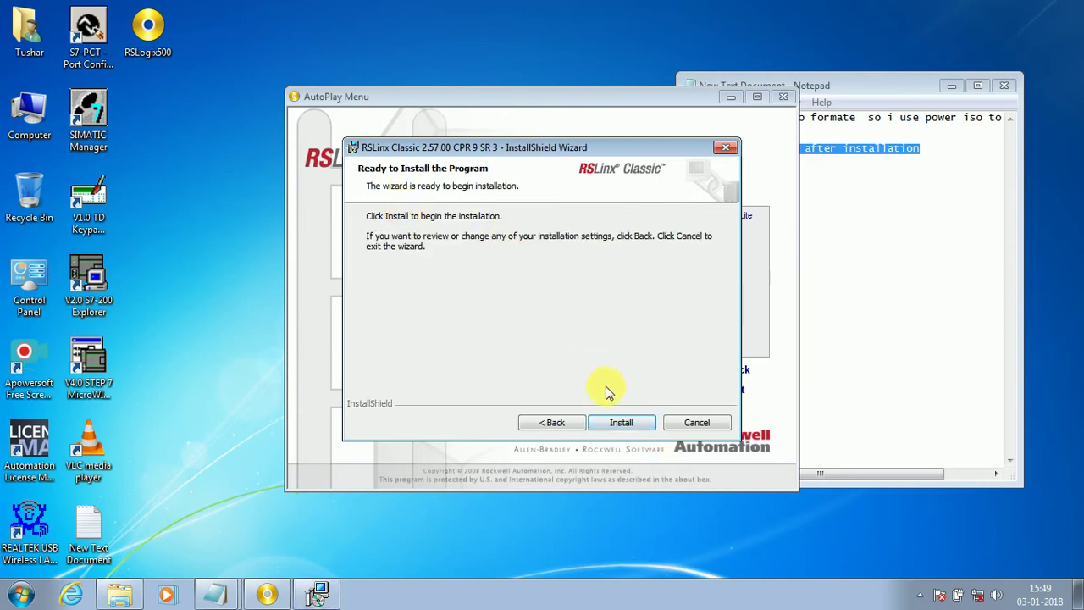
pyautogui.click(633, 423)
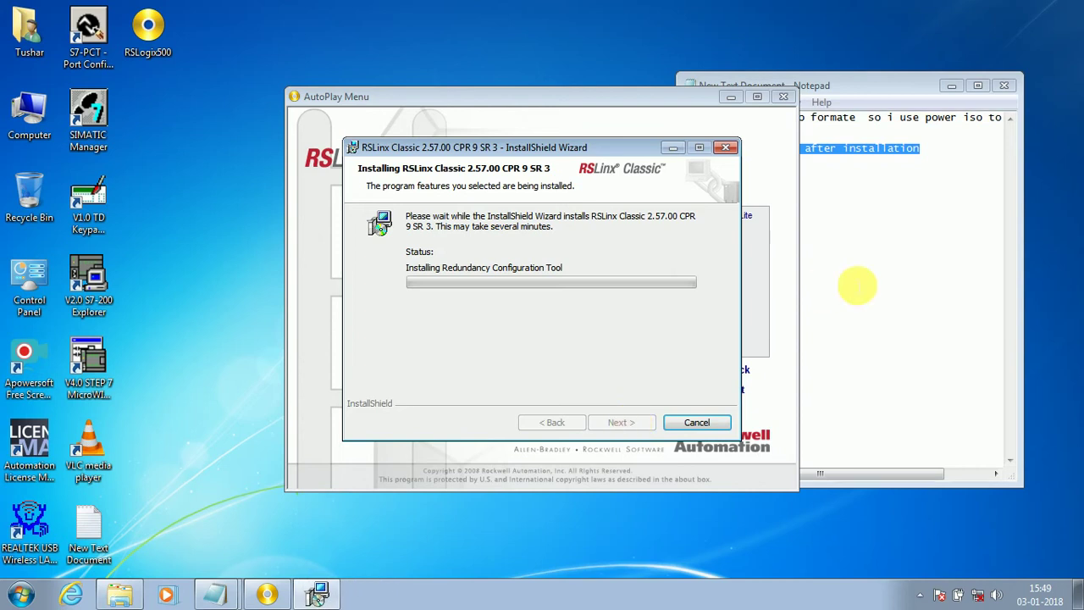
pyautogui.click(857, 286)
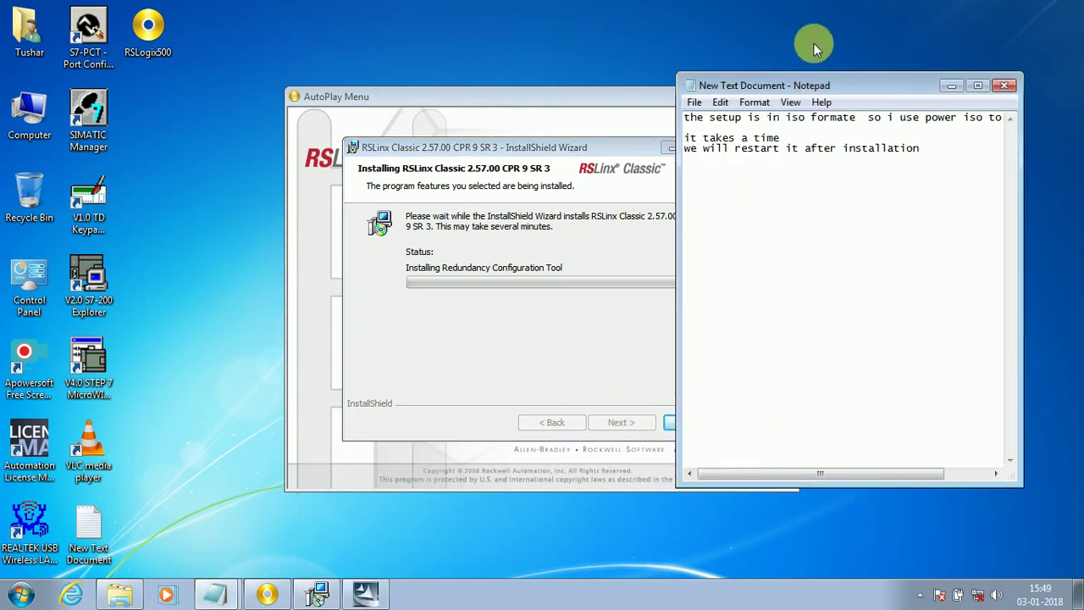
# Step: Move Notepad to the upper left and add a fourth line 'Rslinx classic takes a longer time than usual'
pyautogui.moveTo(811, 89); pyautogui.dragTo(213, 51)
pyautogui.click(331, 121)
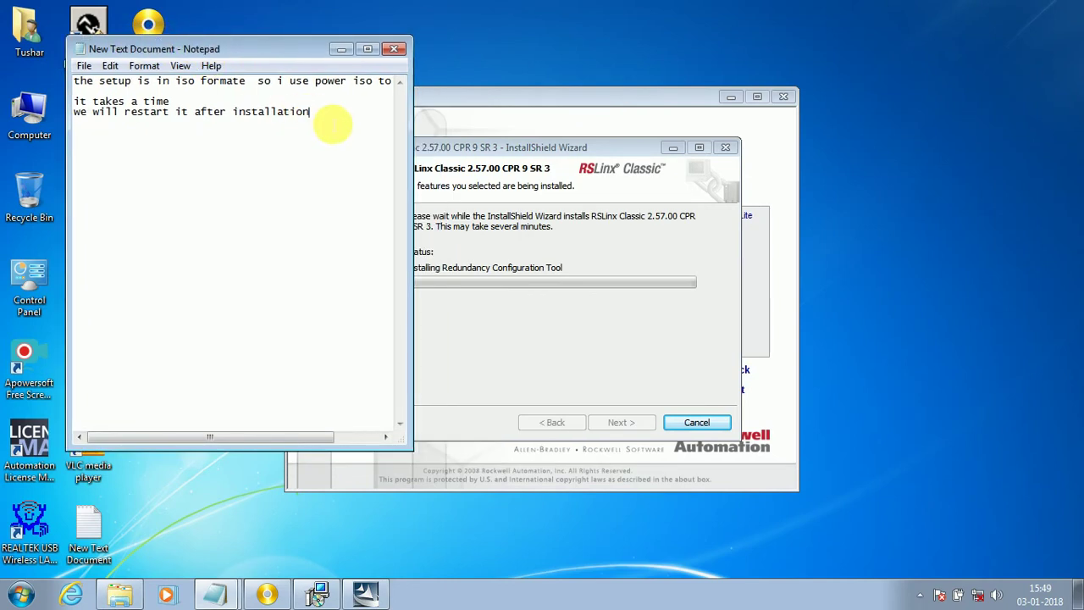
pyautogui.write('R')
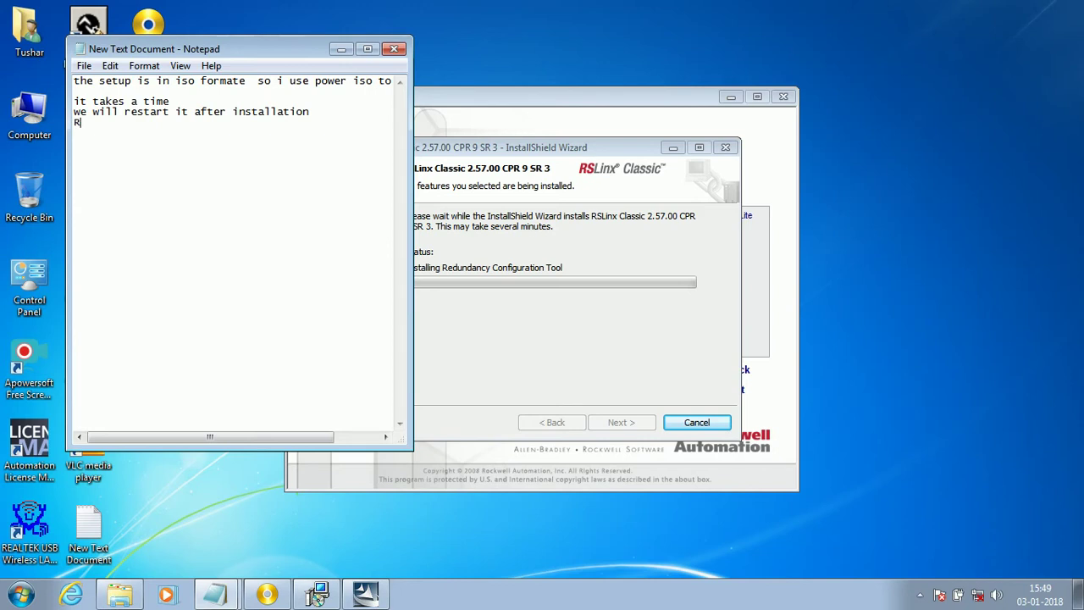
pyautogui.write('slinx x')
pyautogui.write('l')
pyautogui.press('BackSpace')
pyautogui.press('BackSpace')
pyautogui.write('classic takes')
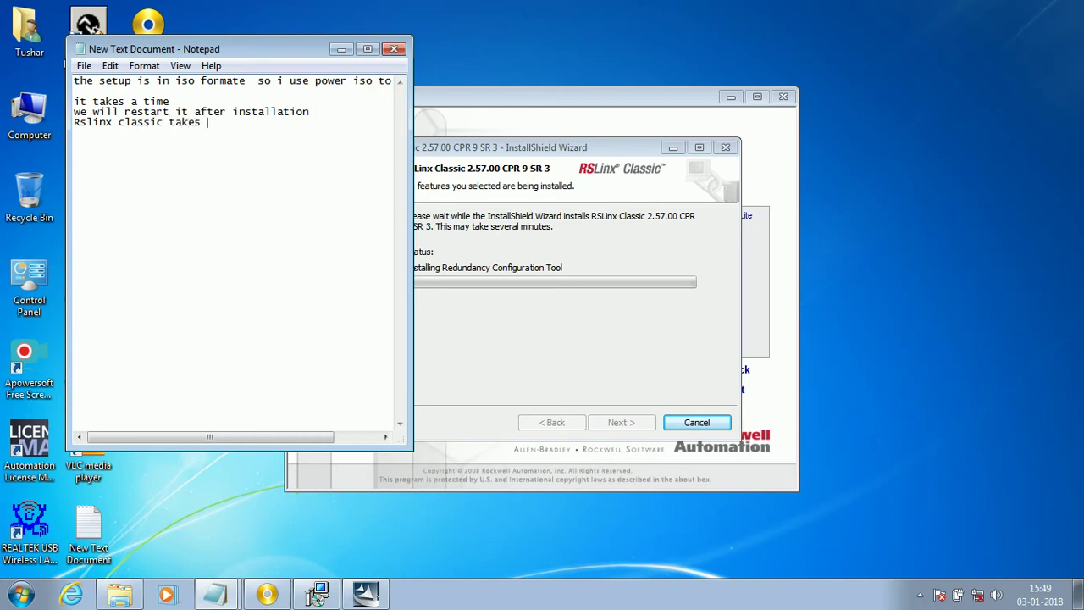
pyautogui.write(' a')
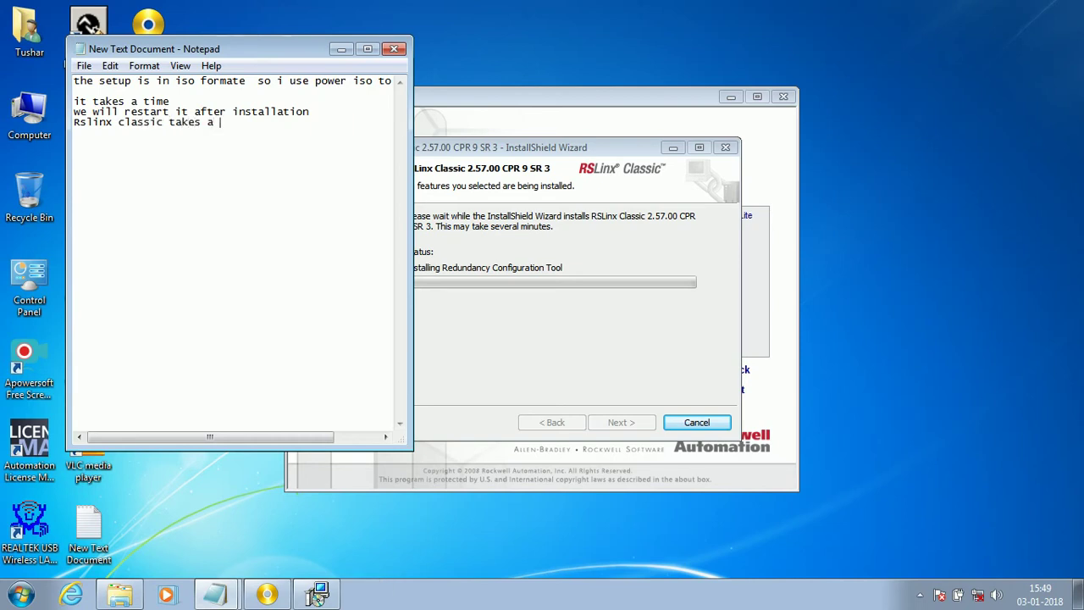
pyautogui.write(' longer')
pyautogui.click(333, 125)
pyautogui.write('time')
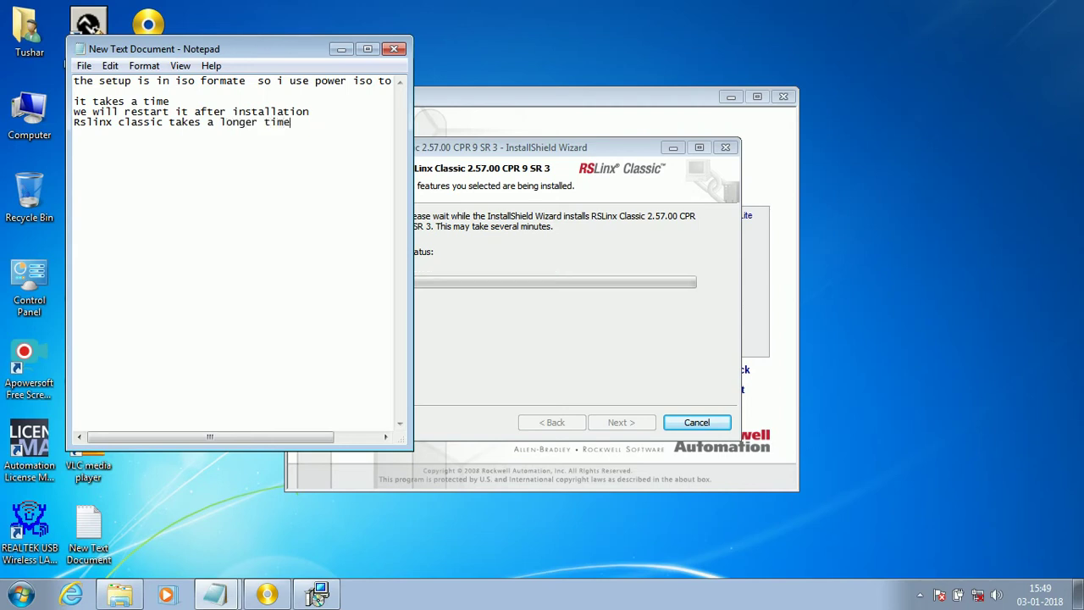
pyautogui.write(' than u')
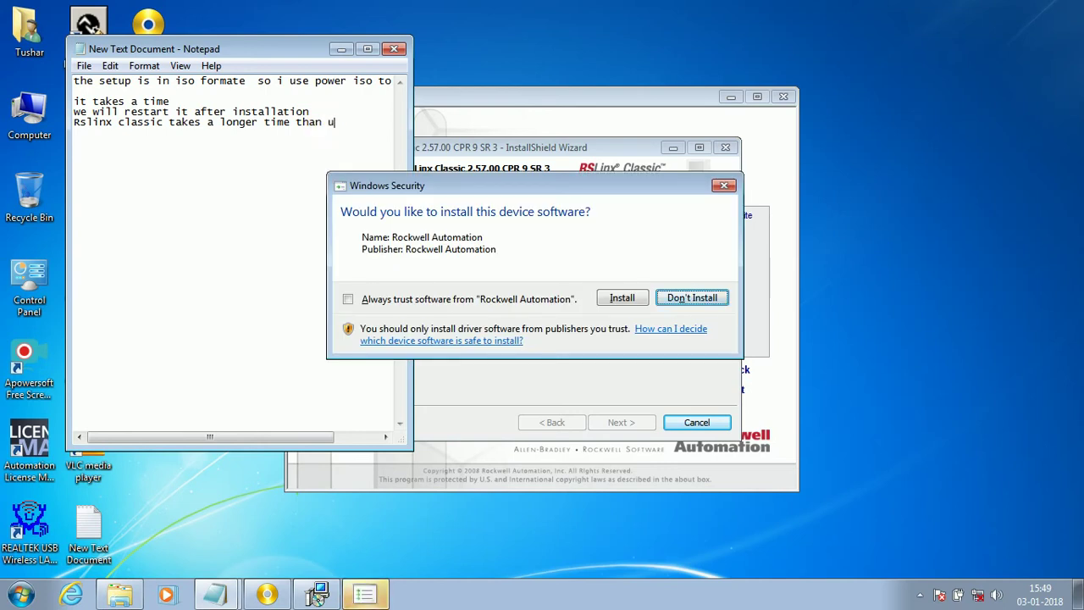
pyautogui.write('sual ti')
# Step: Complete the note line so it ends 'than usual to install'
pyautogui.press('BackSpace')
pyautogui.write('o ')
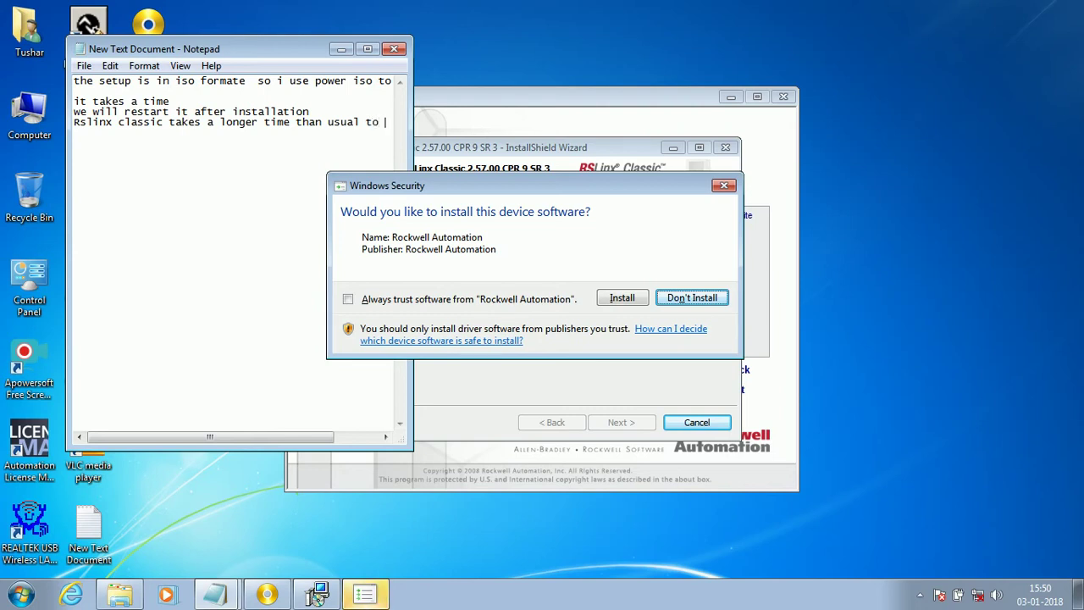
pyautogui.write('install')
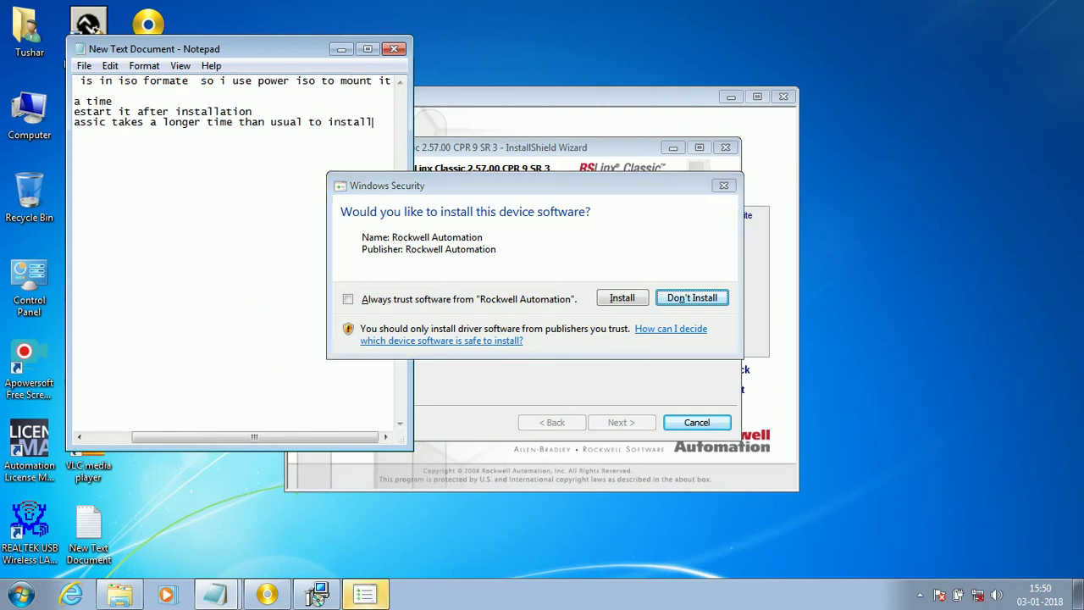
pyautogui.click(298, 165)
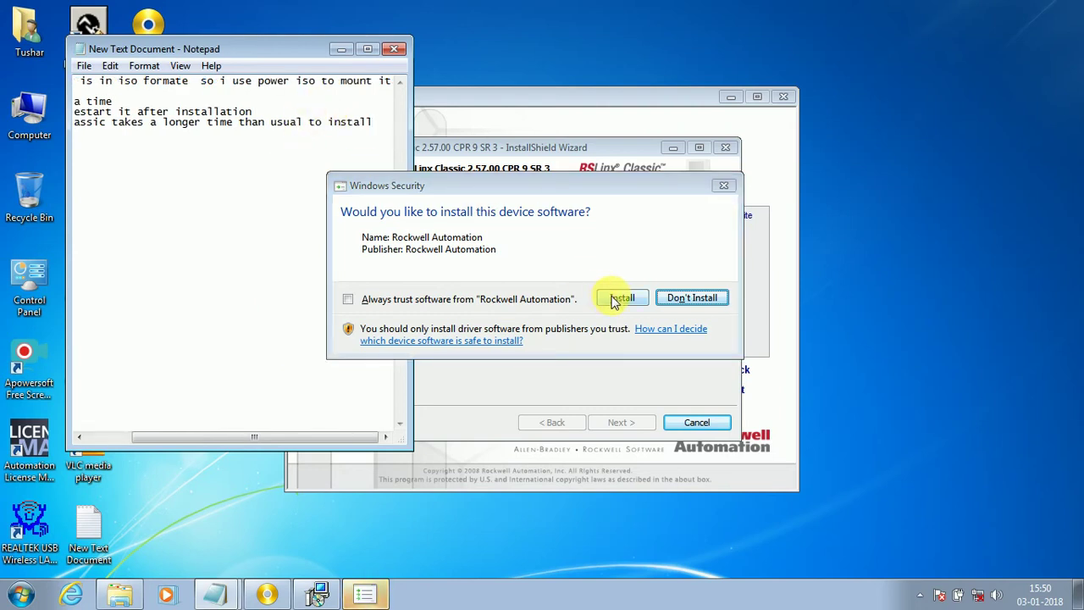
# Step: Approve the Rockwell Automation device software, always trusting Rockwell Automation as publisher
pyautogui.click(407, 310)
pyautogui.click(366, 301)
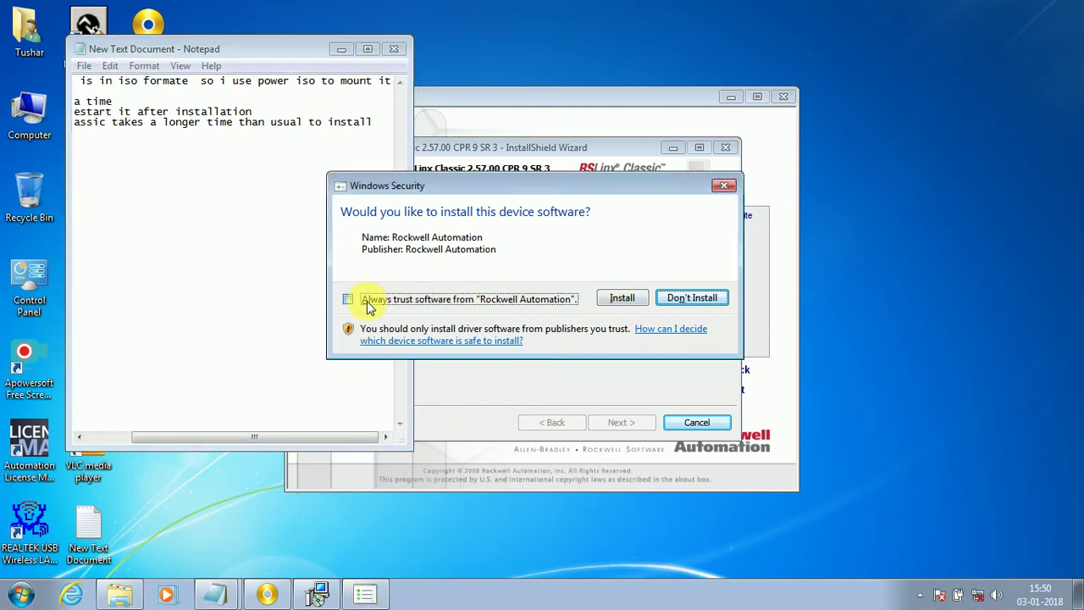
pyautogui.click(616, 298)
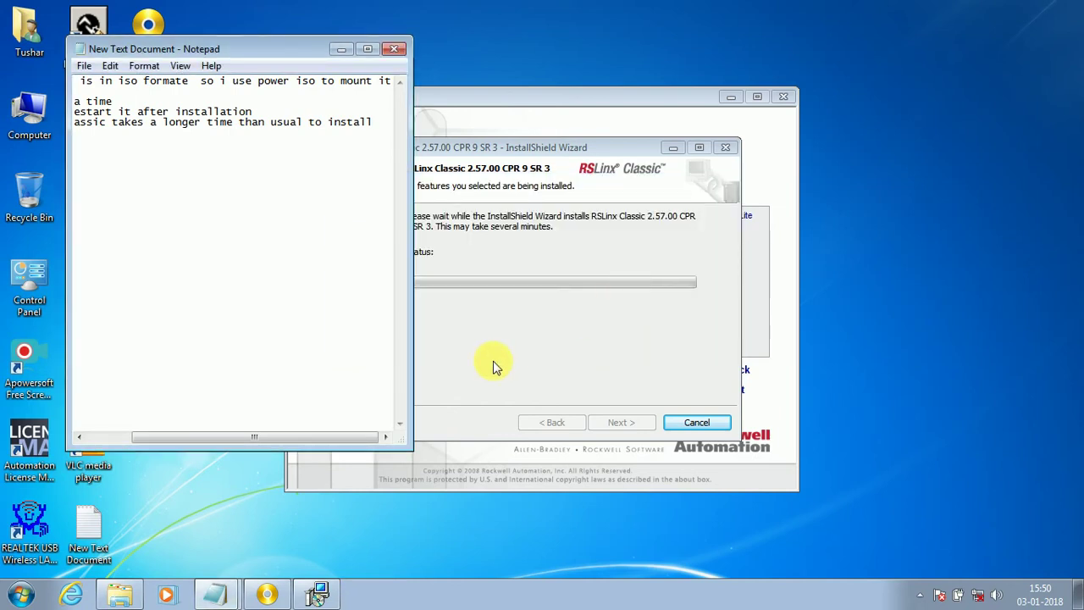
# Step: Widen Notepad so the fourth line shows in full, then minimize it to reveal the RSLinx installer
pyautogui.moveTo(382, 124); pyautogui.dragTo(8, 142)
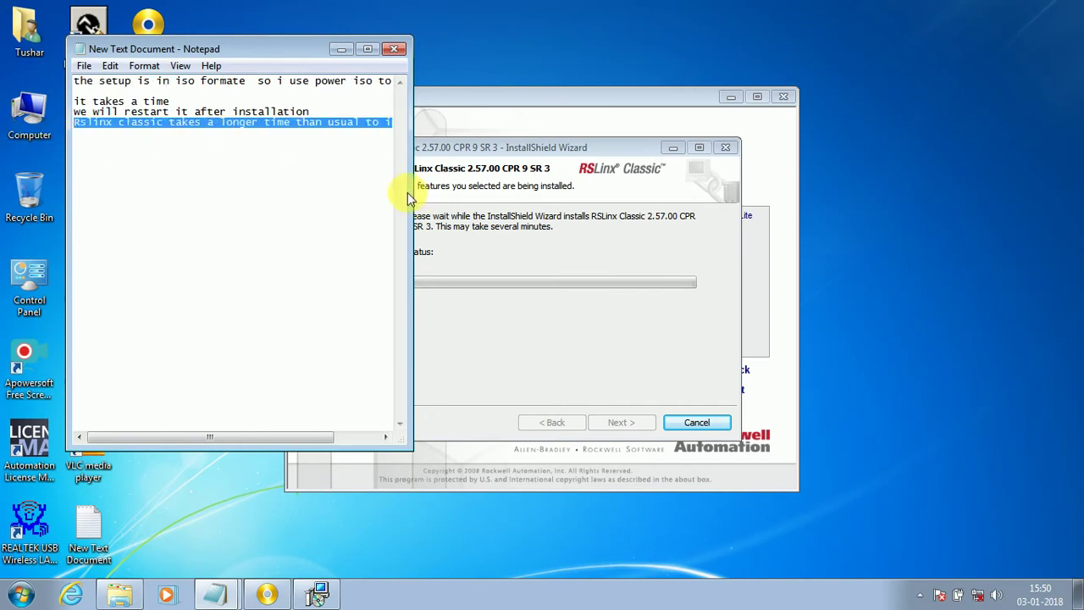
pyautogui.moveTo(411, 203); pyautogui.dragTo(536, 195)
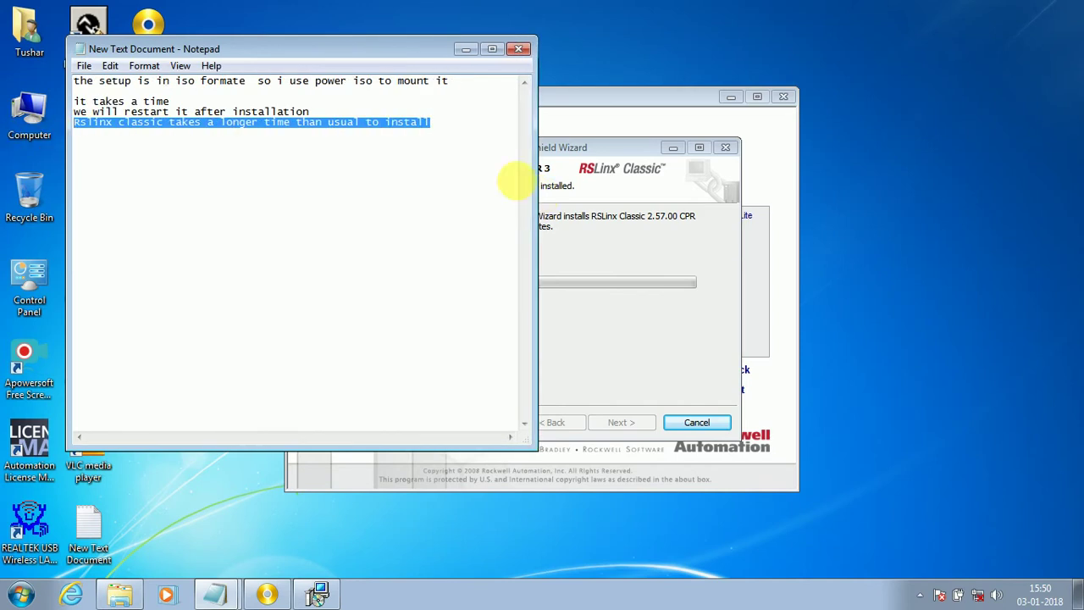
pyautogui.click(441, 142)
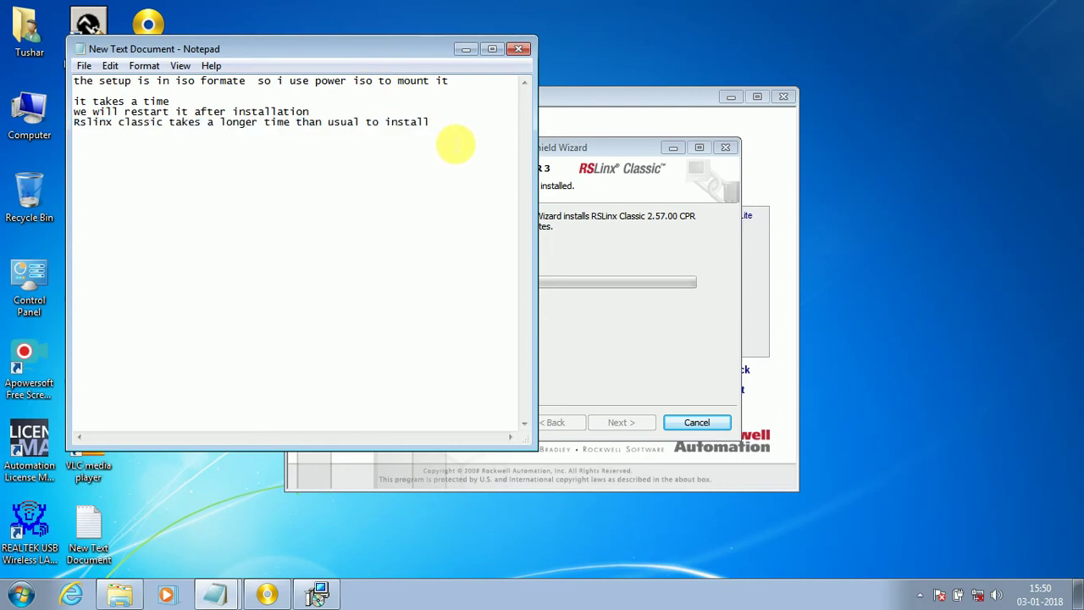
pyautogui.moveTo(443, 145); pyautogui.dragTo(25, 123)
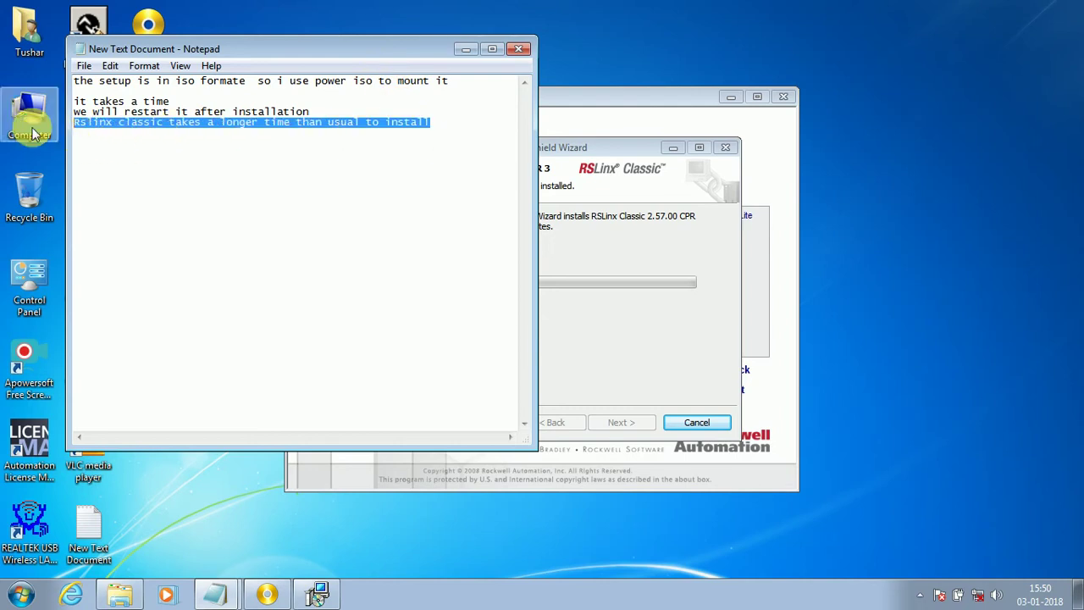
pyautogui.click(465, 51)
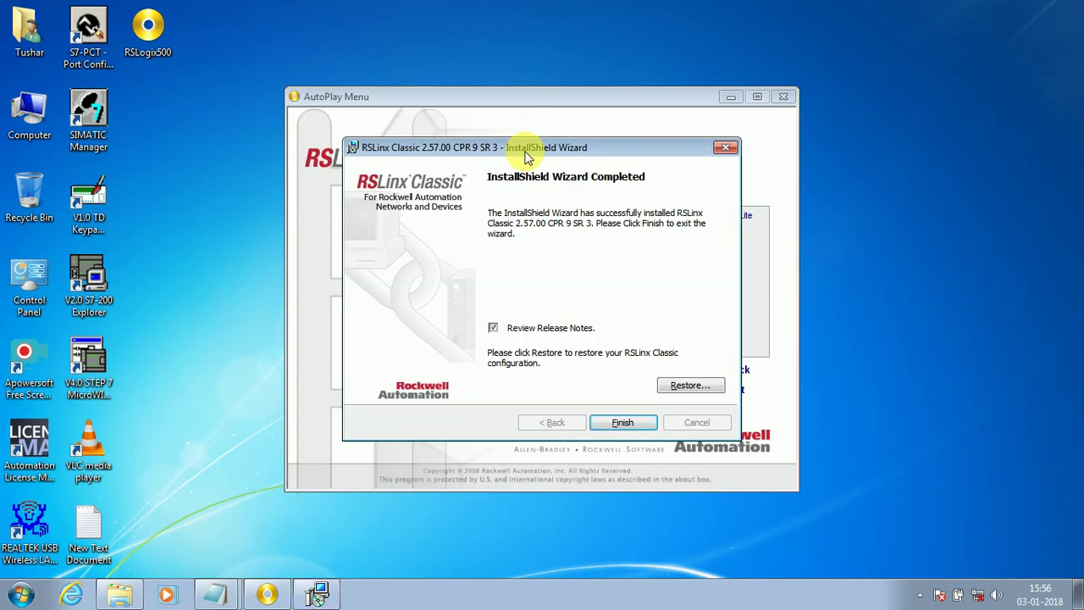
# Step: Finish RSLinx Classic with Review Release Notes unchecked, then launch RSLogix Emulate 500 r6.00.00 from Optional Steps
pyautogui.click(495, 329)
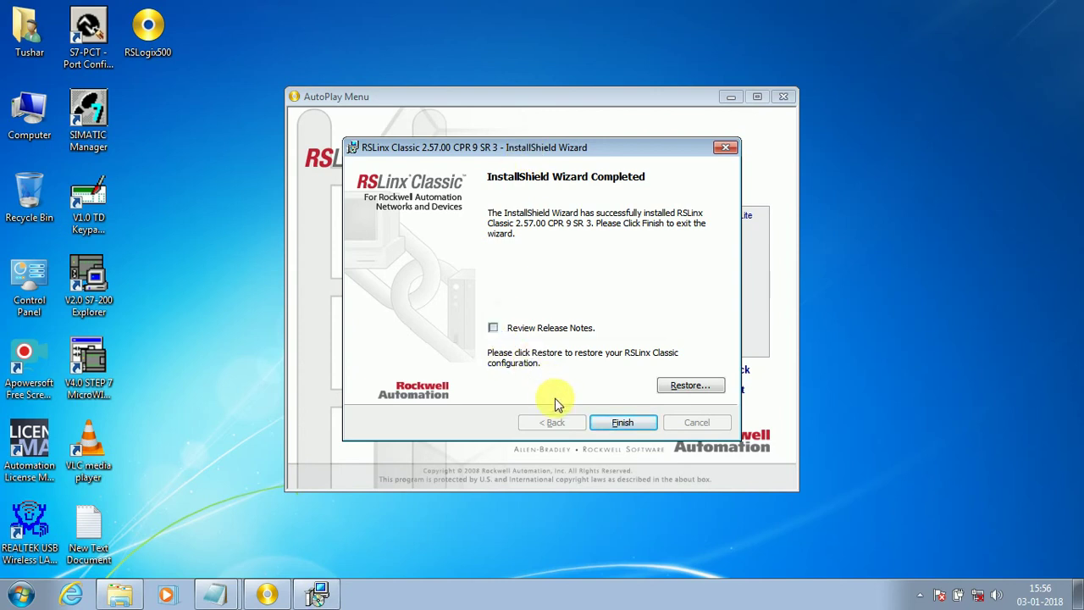
pyautogui.click(618, 423)
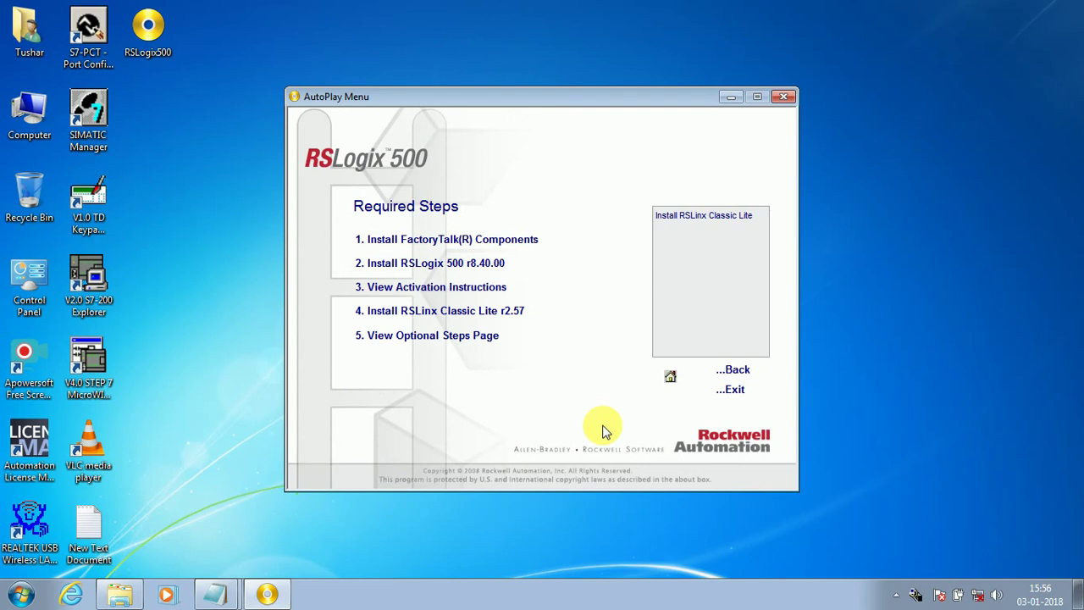
pyautogui.click(438, 338)
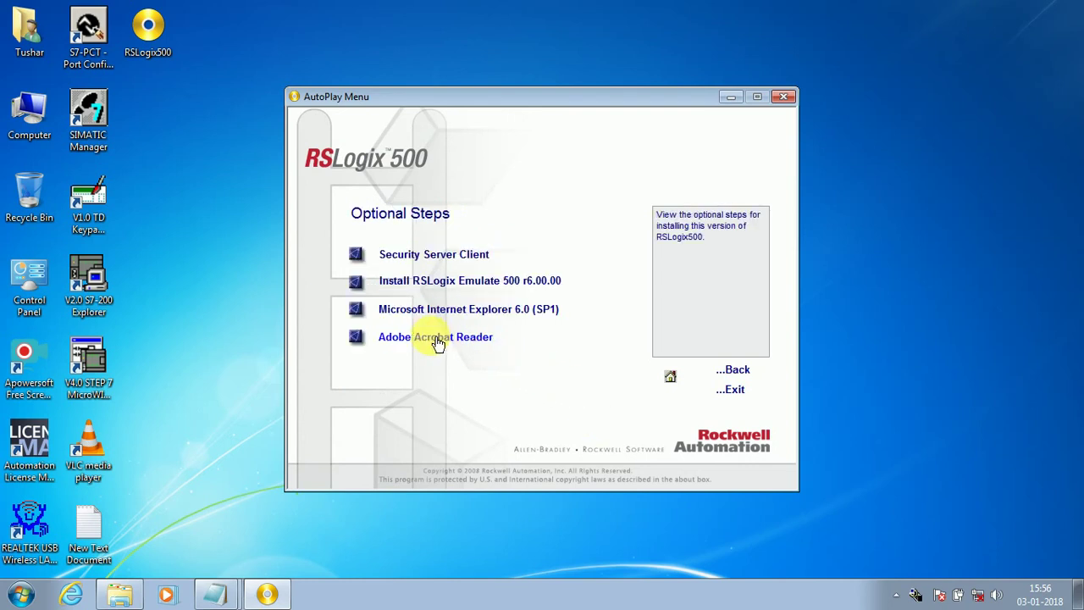
pyautogui.click(504, 284)
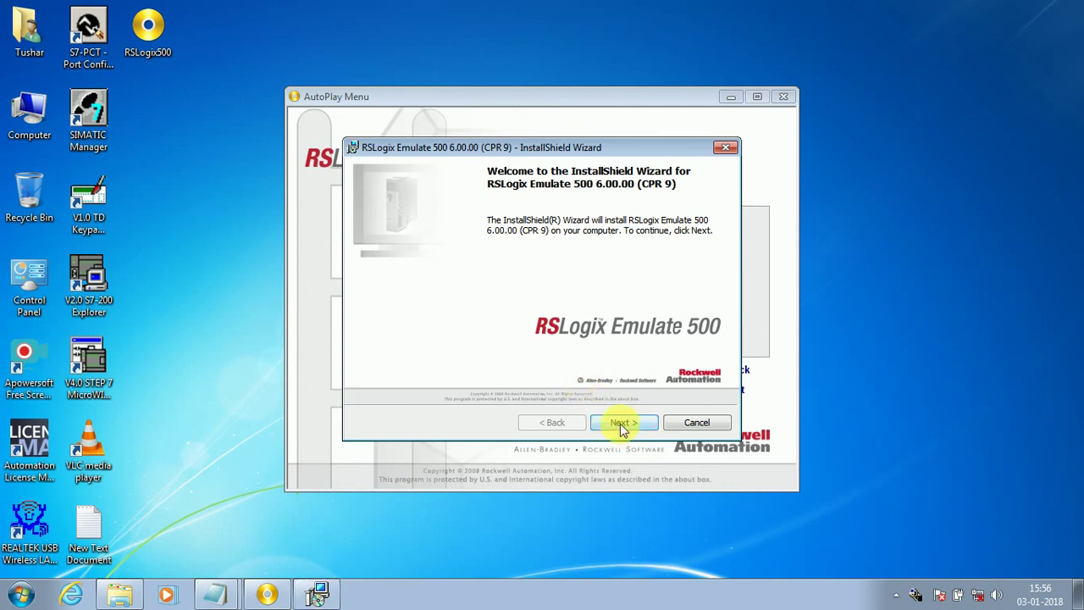
# Step: Accept the licence and install RSLogix Emulate 500 6.00.00 with the Complete setup type
pyautogui.click(619, 427)
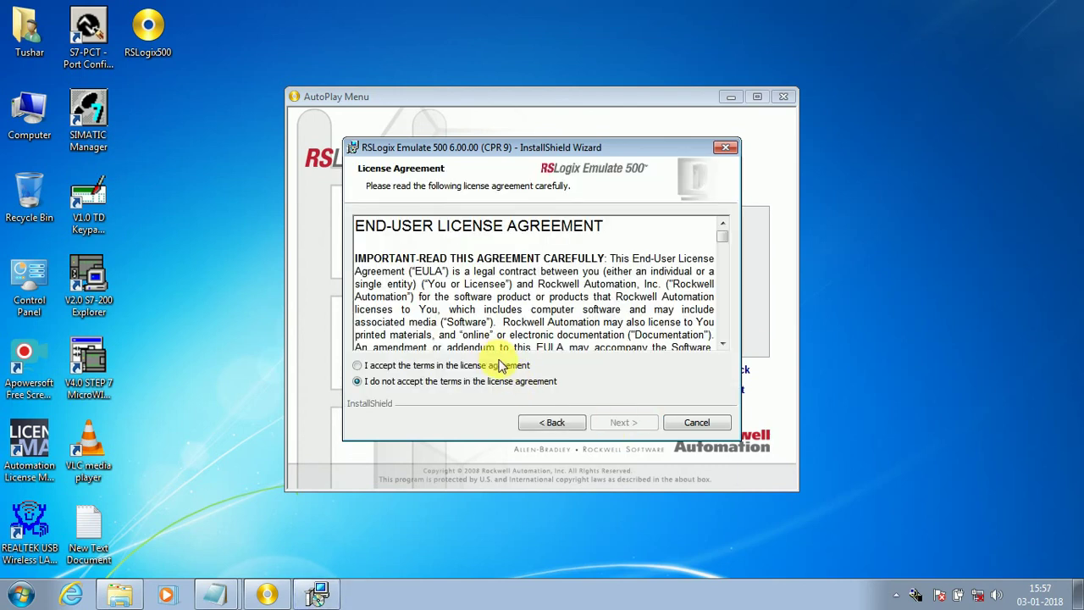
pyautogui.click(500, 364)
pyautogui.click(619, 425)
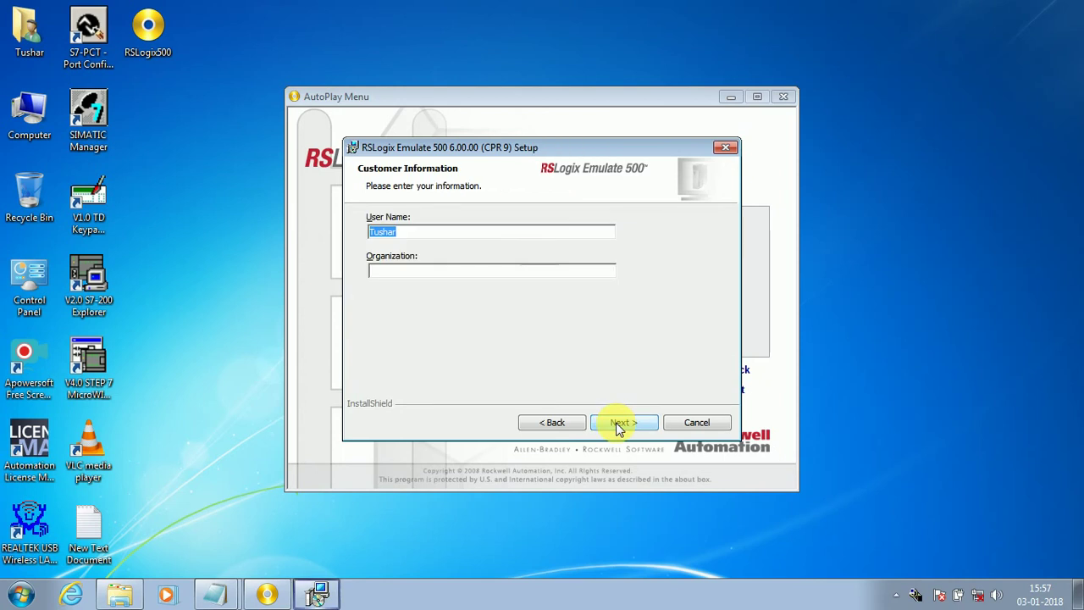
pyautogui.click(628, 429)
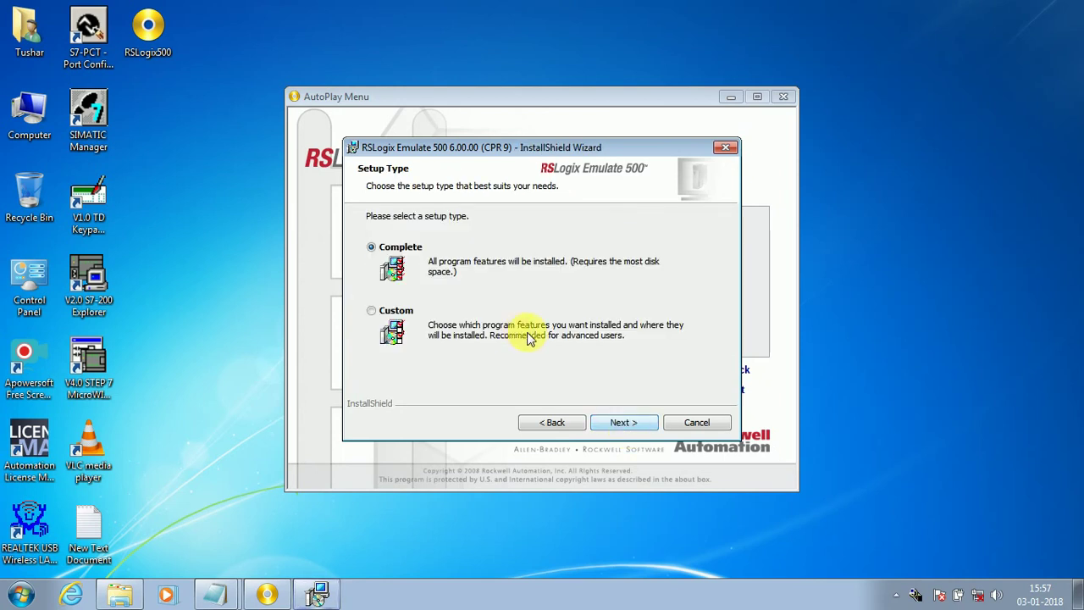
pyautogui.click(633, 422)
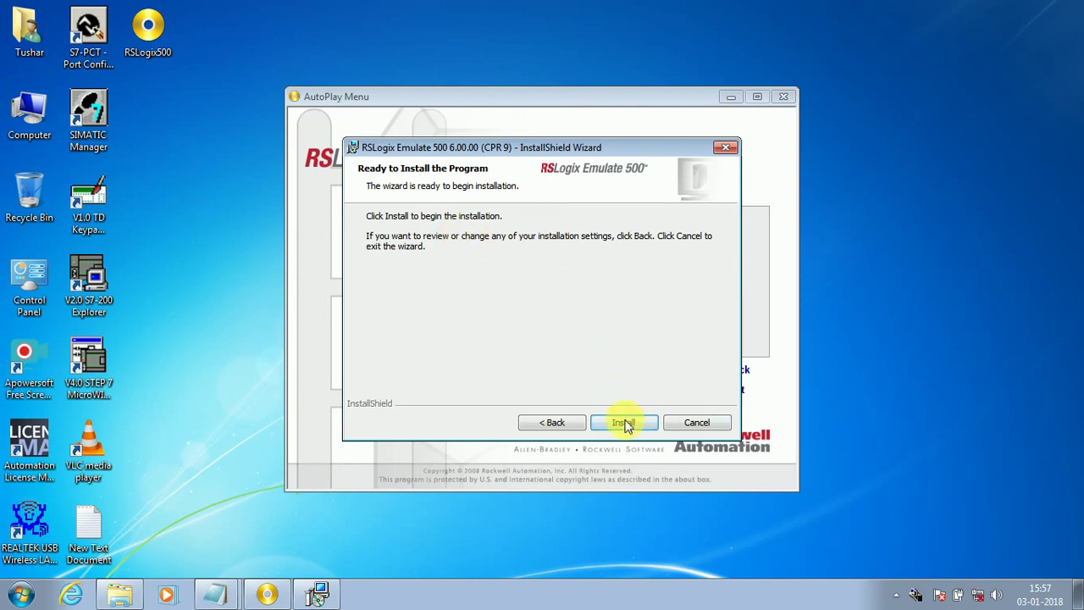
pyautogui.click(625, 423)
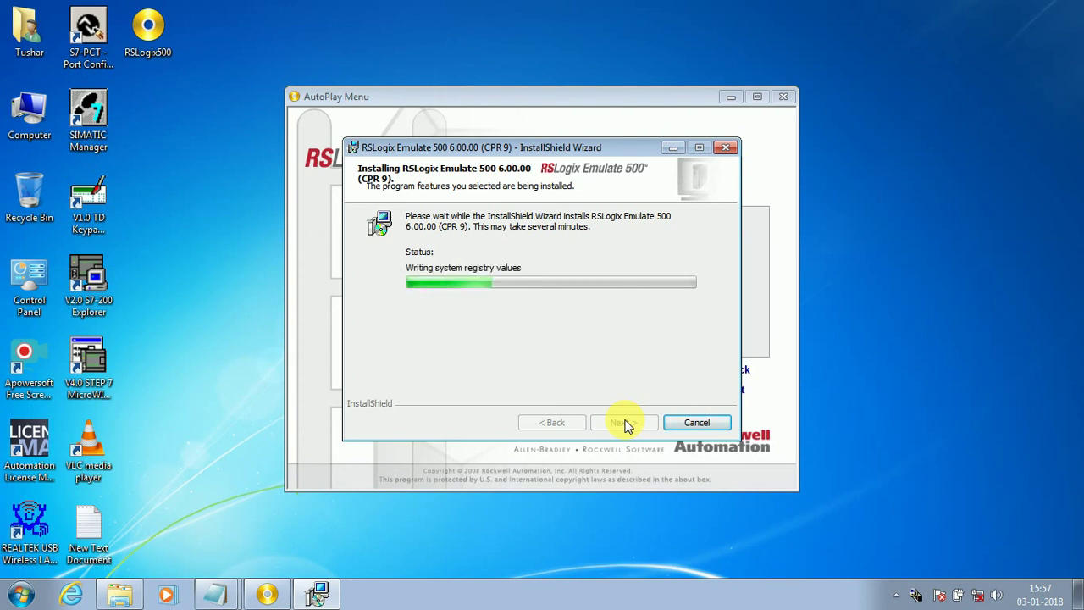
# Step: Finish the Emulate 500 wizard and close its release notes window
pyautogui.click(626, 423)
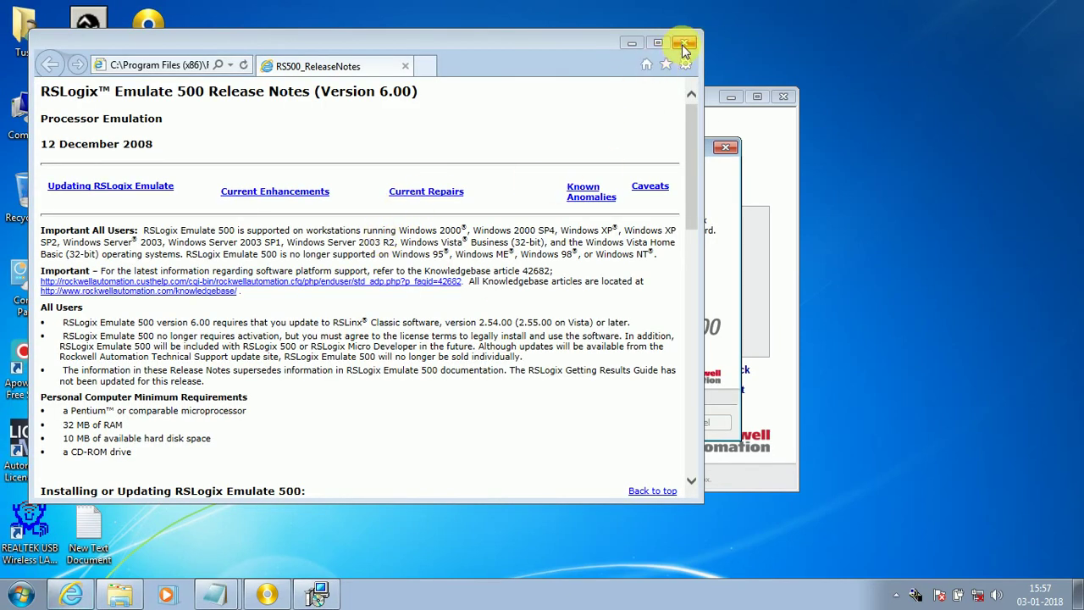
pyautogui.click(684, 43)
pyautogui.click(625, 423)
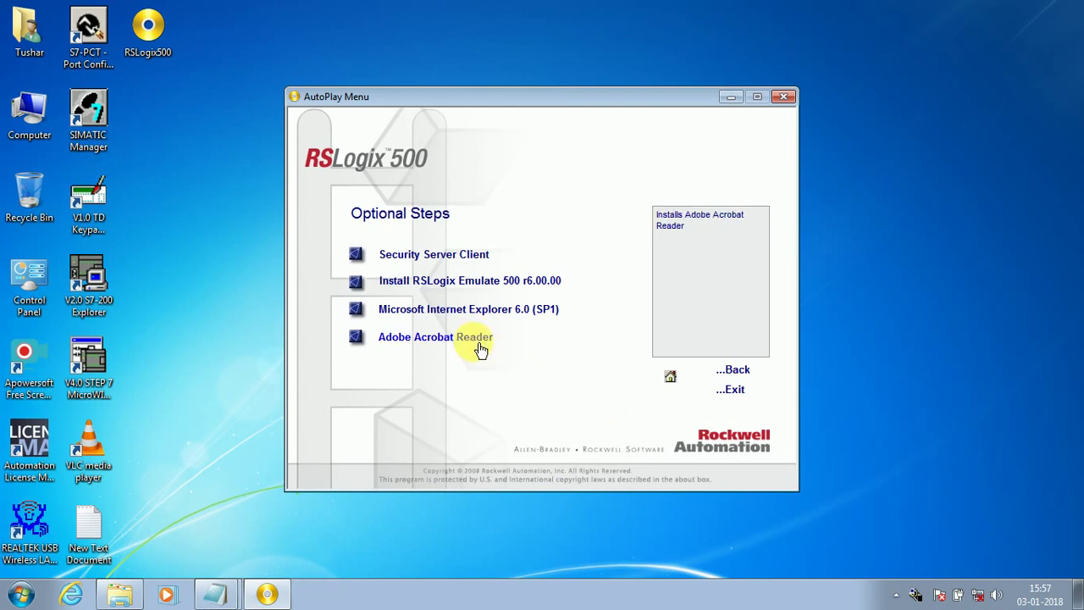
# Step: Install Adobe Reader X 10.0.1 from the Optional Steps until setup completes
pyautogui.click(477, 339)
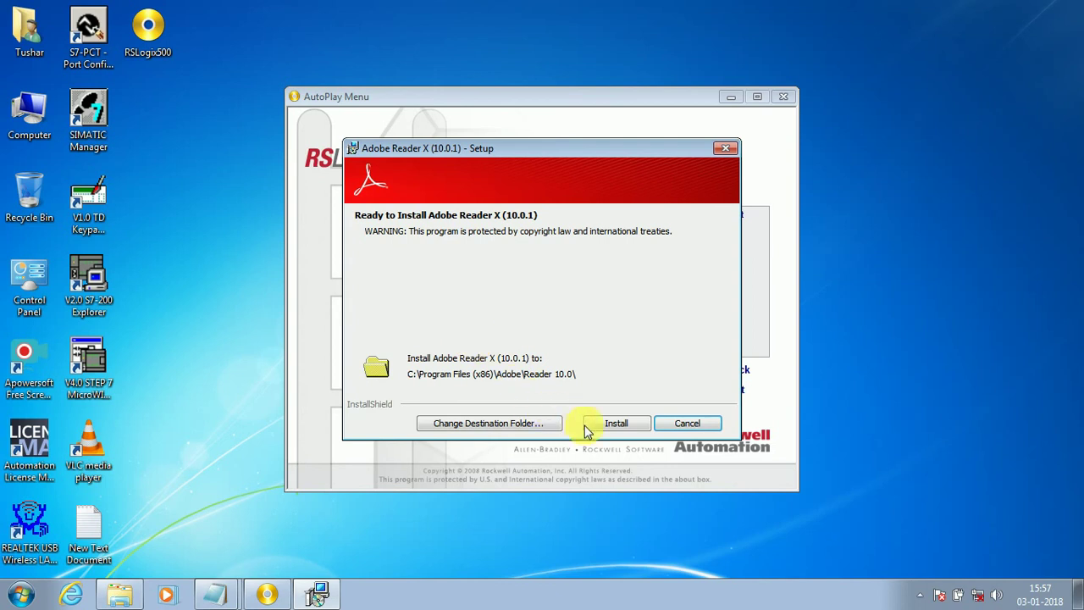
pyautogui.click(613, 423)
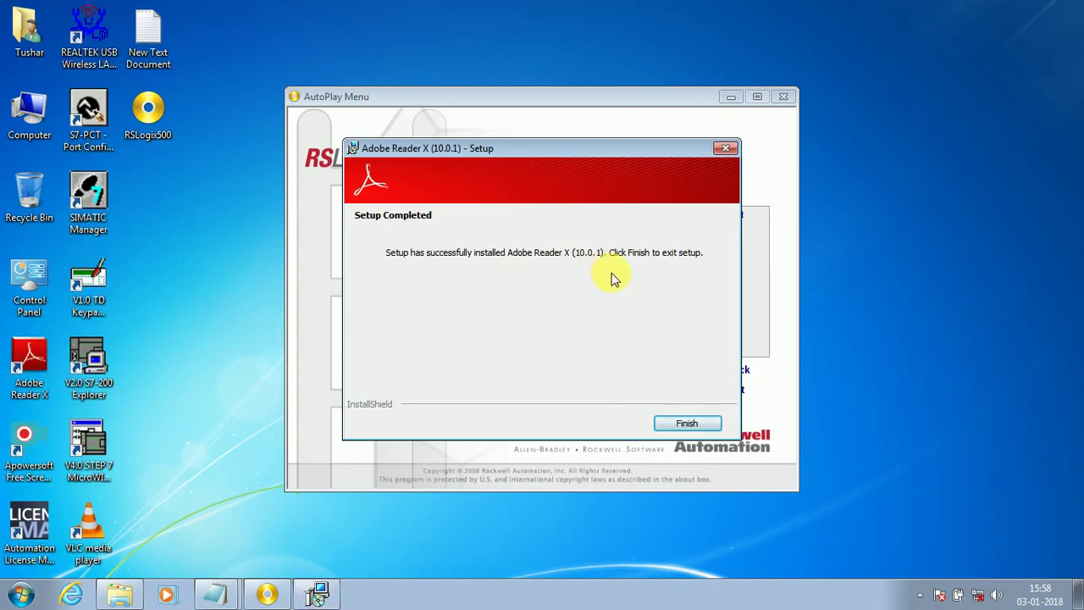
pyautogui.click(687, 423)
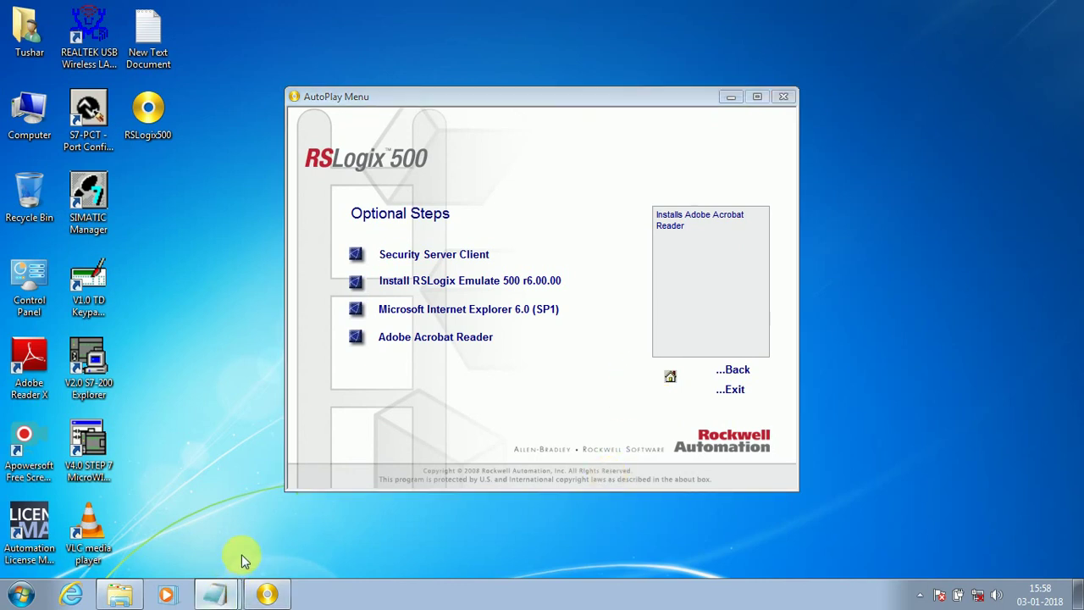
# Step: Add the line 'instllation is succefully completed' to the Notepad notes
pyautogui.click(224, 586)
pyautogui.click(442, 227)
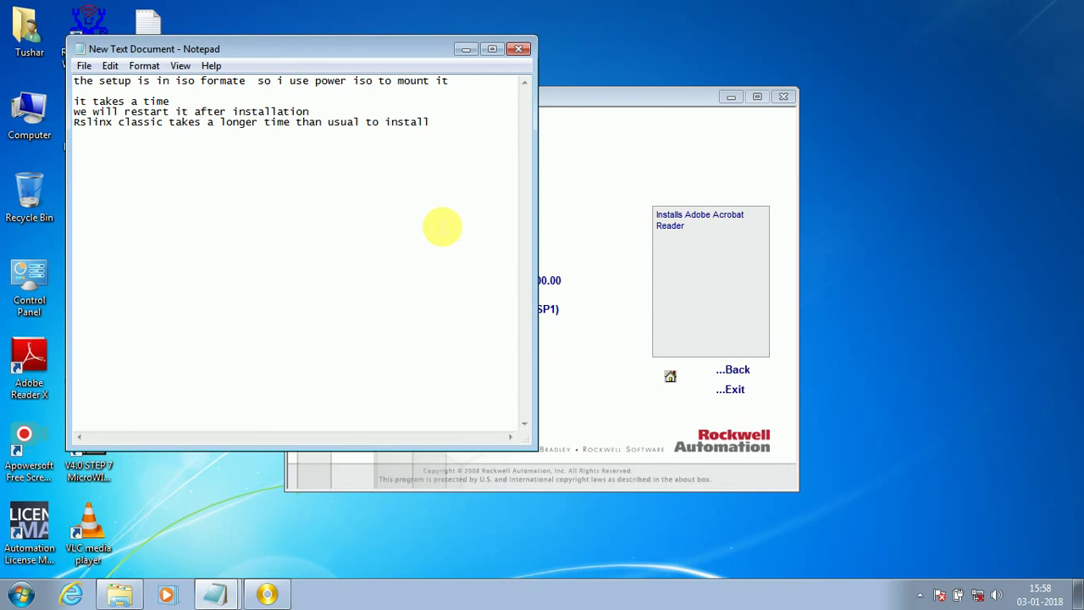
pyautogui.press('Return')
pyautogui.write('instllation ')
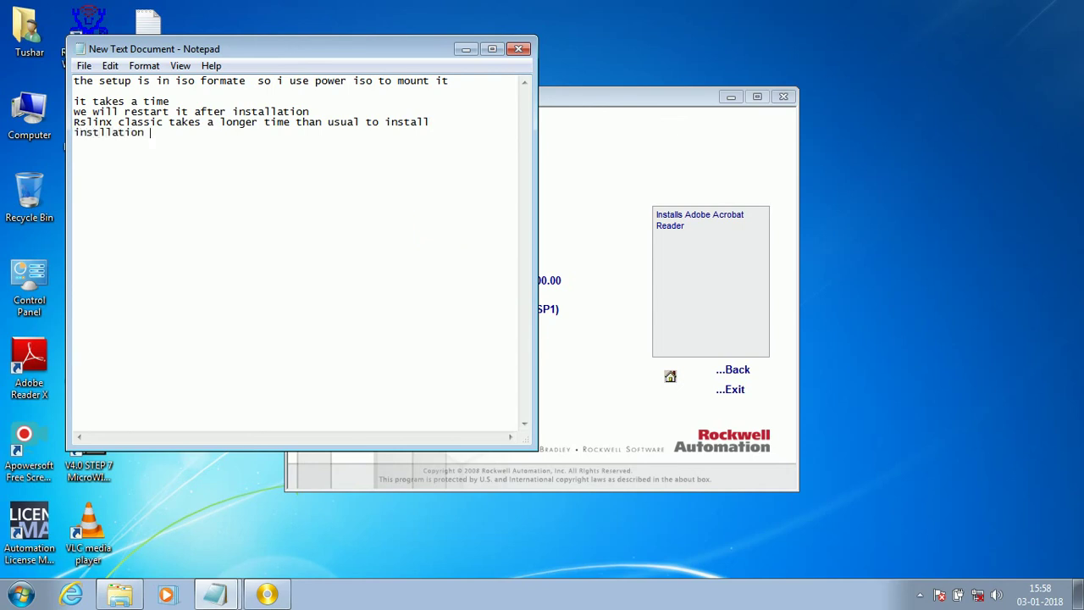
pyautogui.write('is succefully completed')
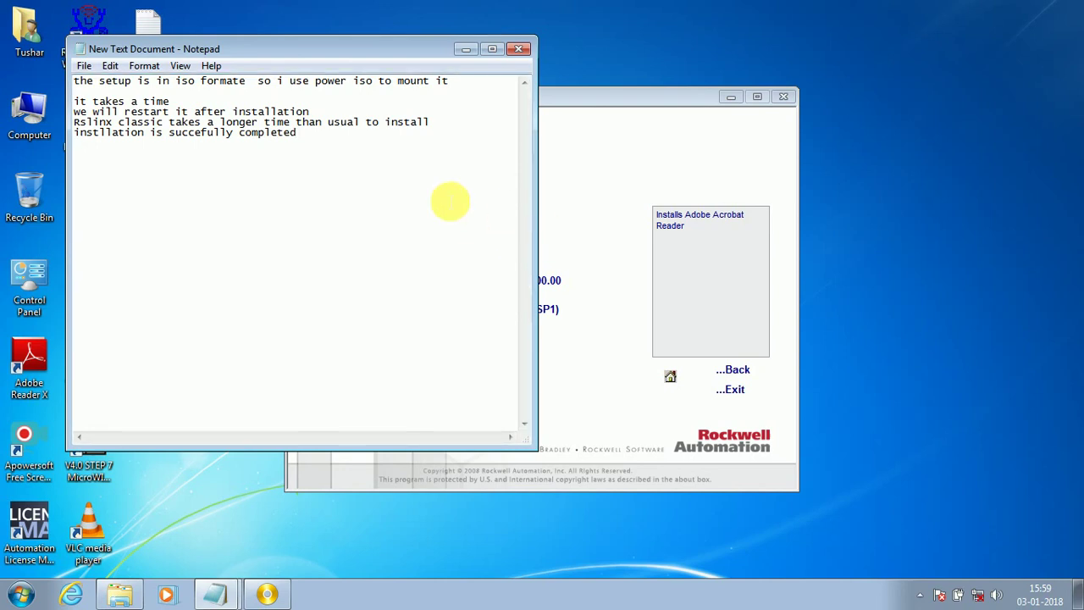
# Step: Exit the RSLogix 500 AutoPlay menu and confirm closing it
pyautogui.click(616, 322)
pyautogui.click(730, 390)
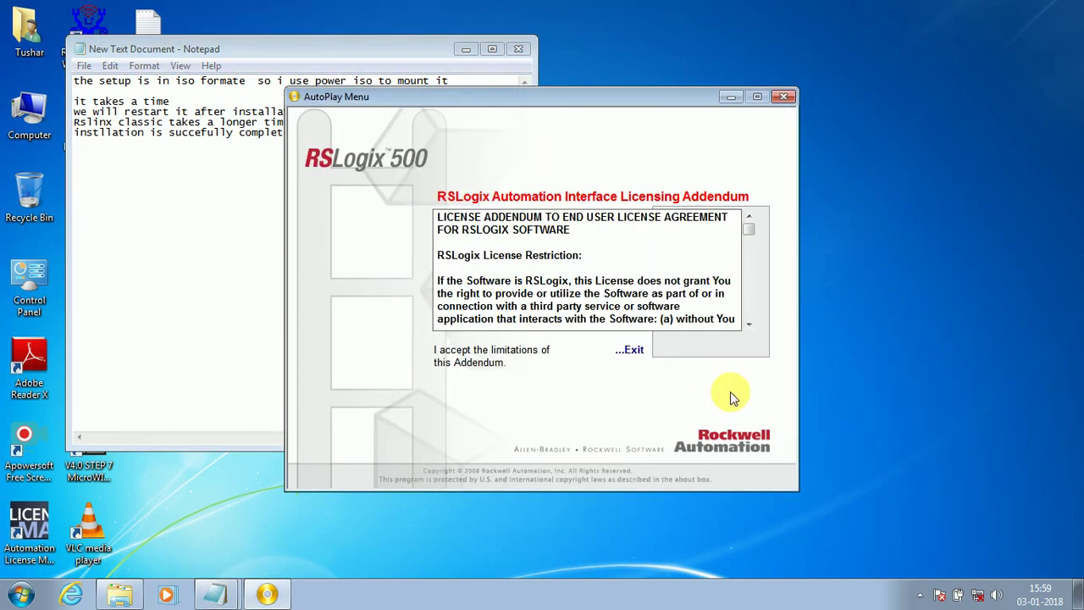
pyautogui.click(640, 352)
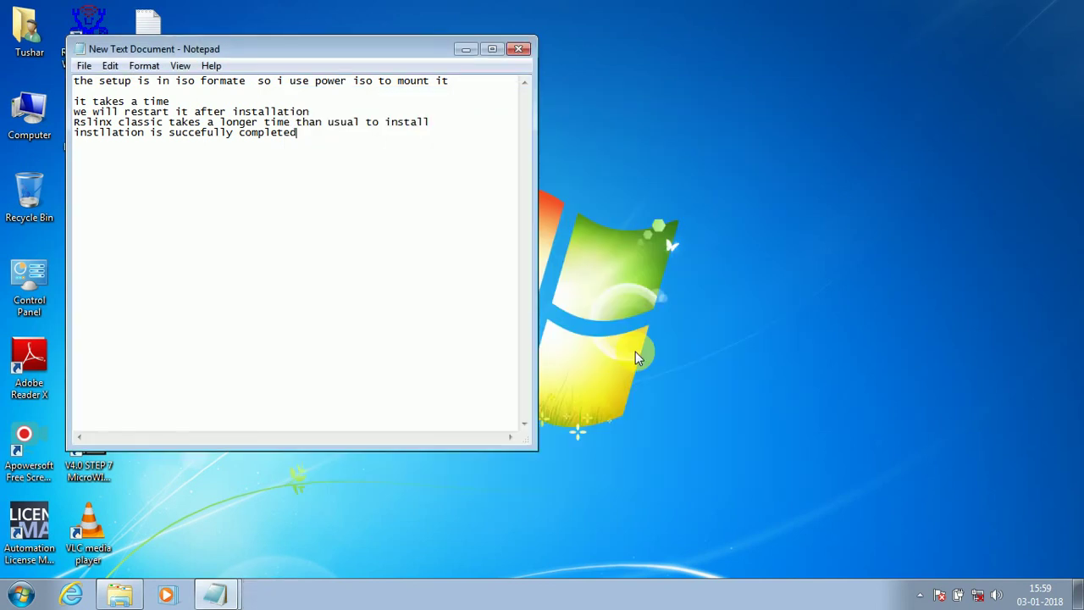
# Step: Add the line 'let's check' below the completion note and bring up the Start menu
pyautogui.press('Return')
pyautogui.write("let's check")
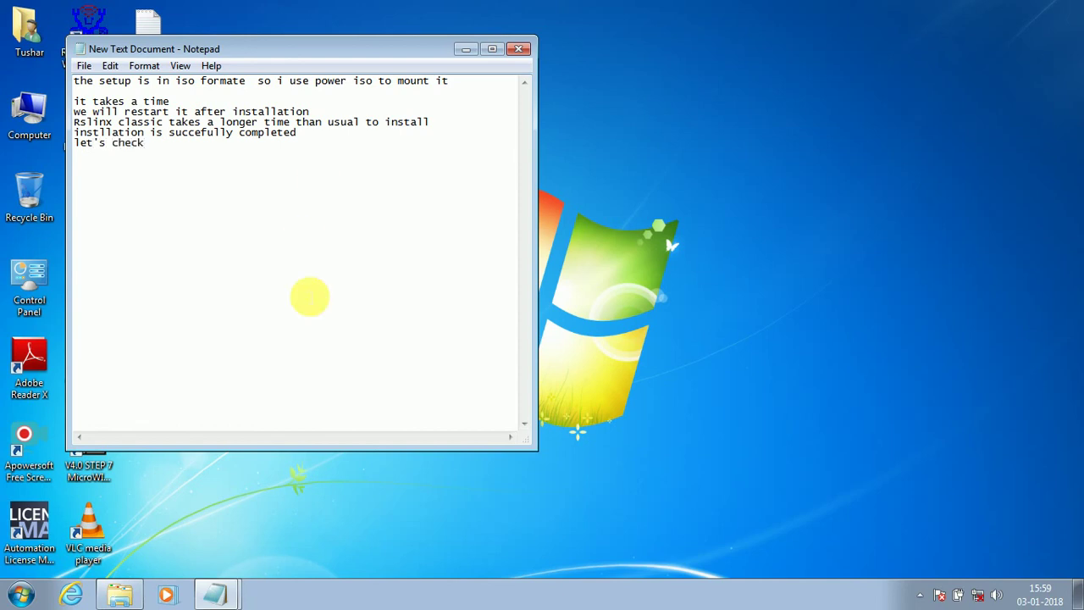
pyautogui.click(19, 596)
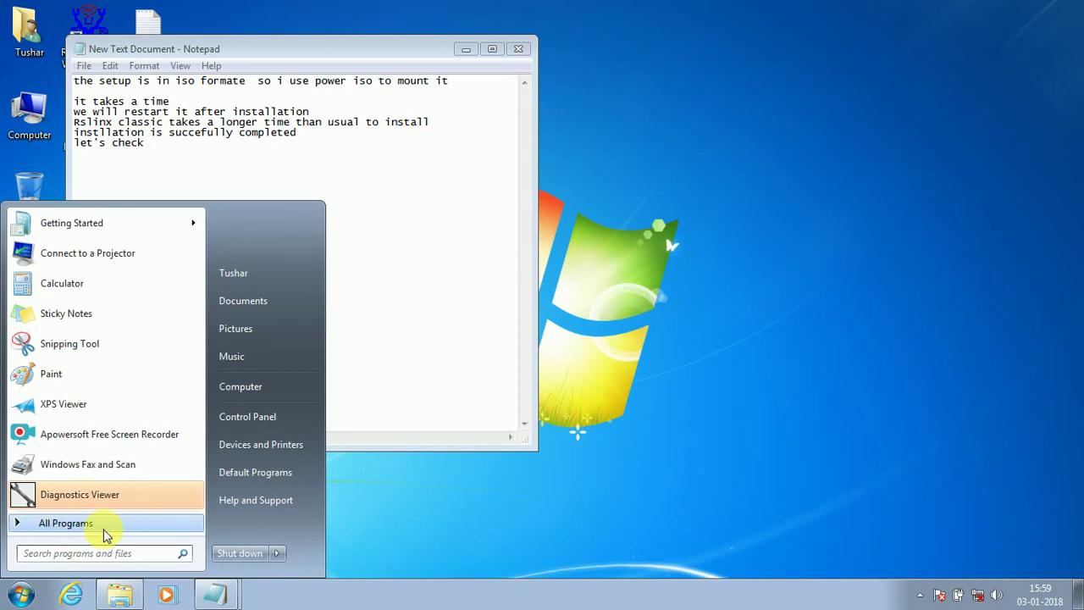
# Step: Expand Rockwell Software, RSLinx, RSLogix 500 English and RSLogix Emulate 500 in All Programs, then return to Notepad
pyautogui.click(101, 527)
pyautogui.moveTo(204, 417); pyautogui.dragTo(162, 477)
pyautogui.click(131, 446)
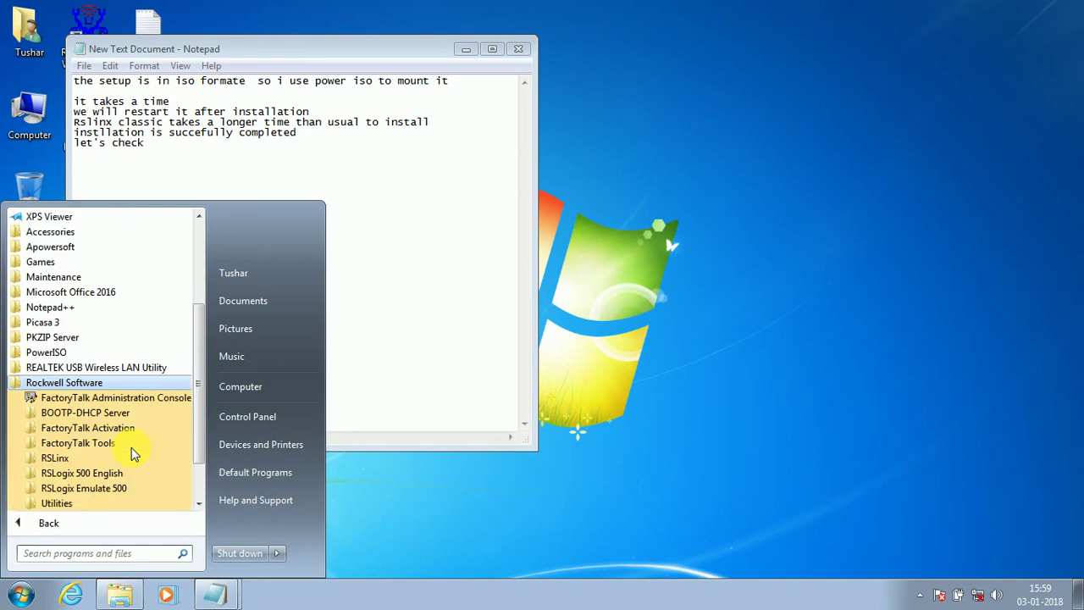
pyautogui.moveTo(203, 457); pyautogui.dragTo(203, 491)
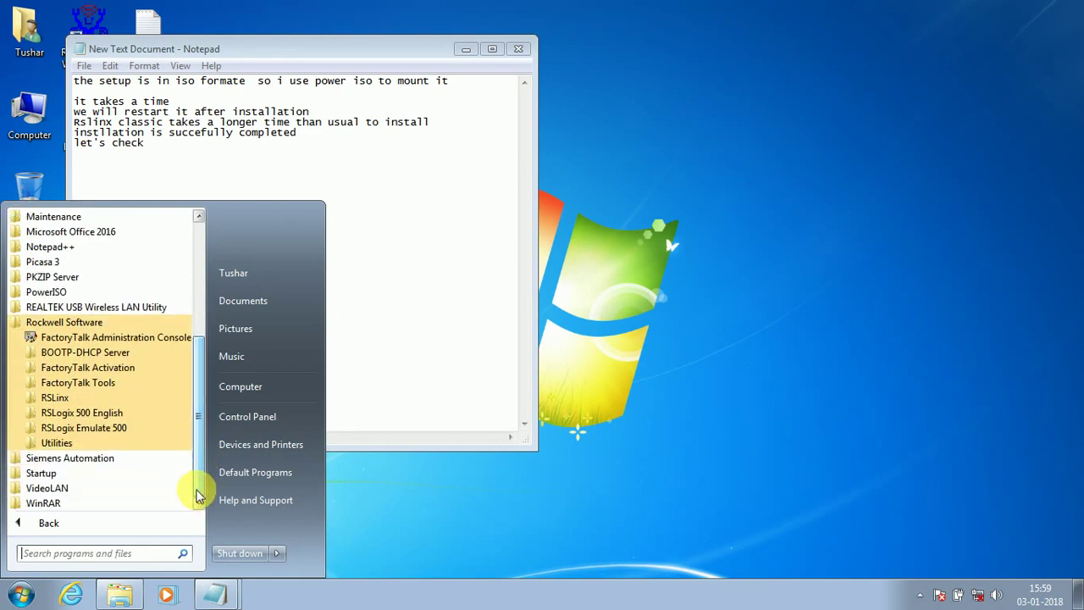
pyautogui.click(106, 400)
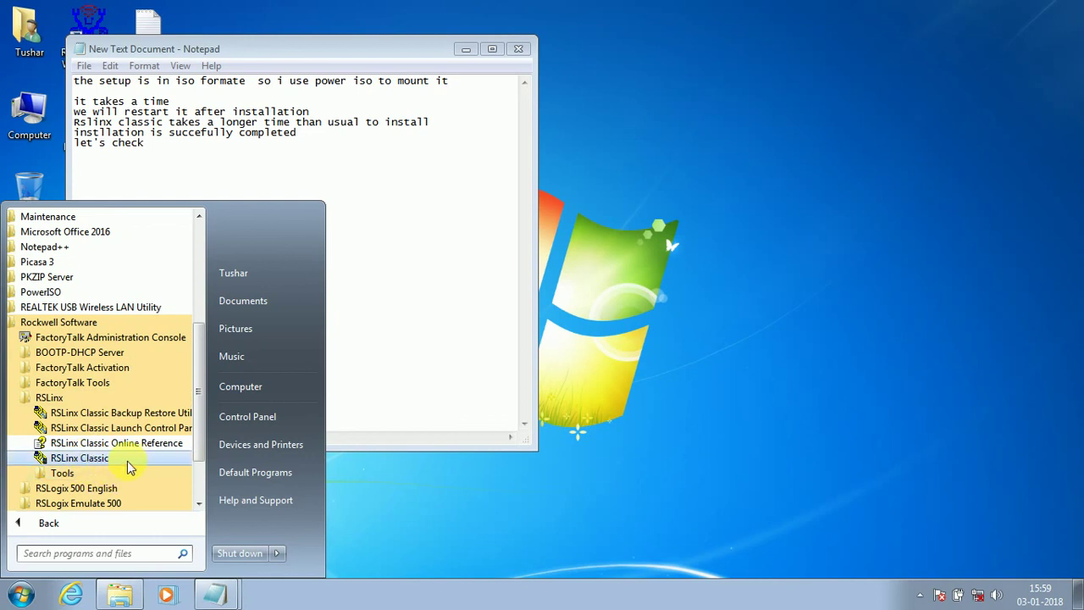
pyautogui.moveTo(204, 439); pyautogui.dragTo(203, 477)
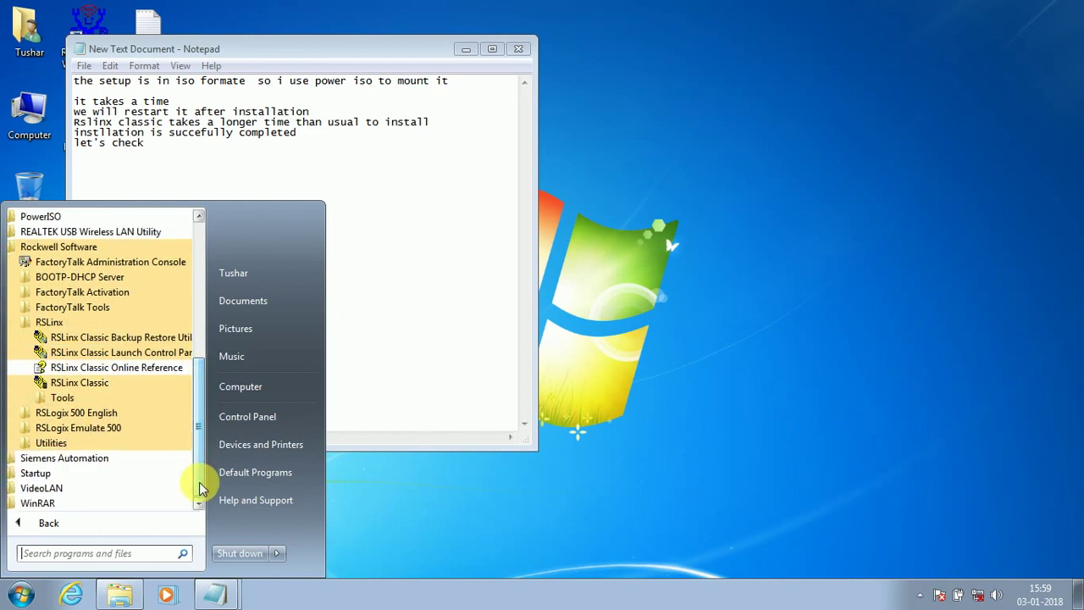
pyautogui.click(75, 414)
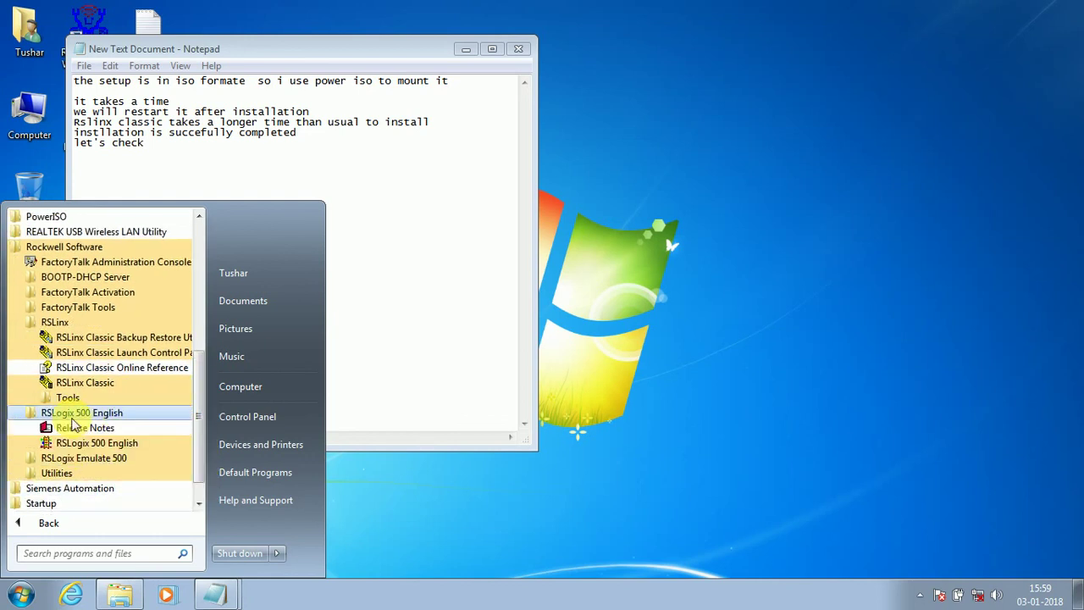
pyautogui.click(103, 458)
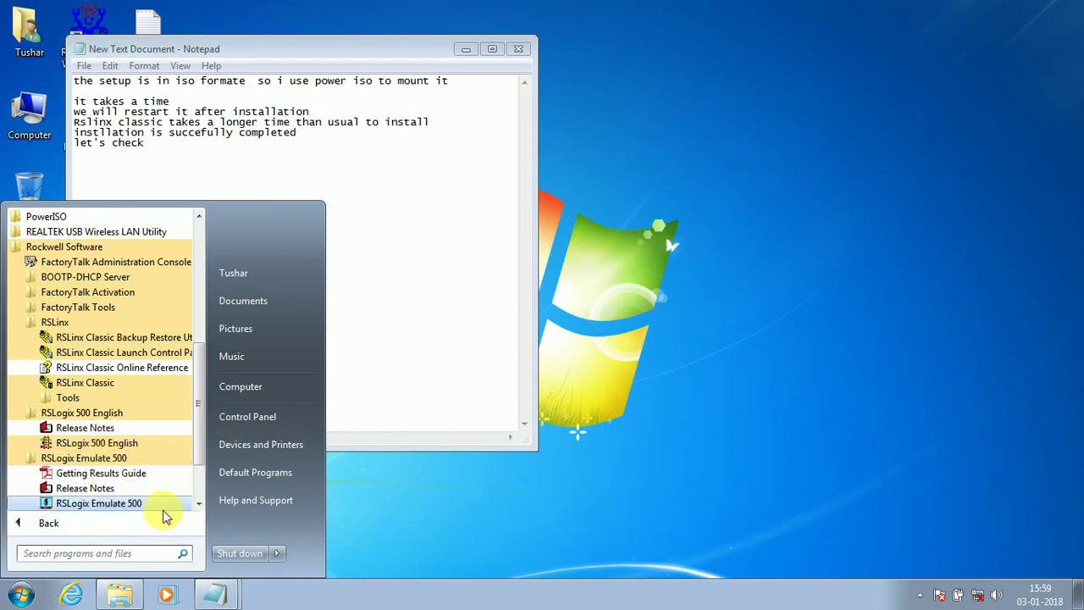
pyautogui.click(416, 322)
pyautogui.press('Return')
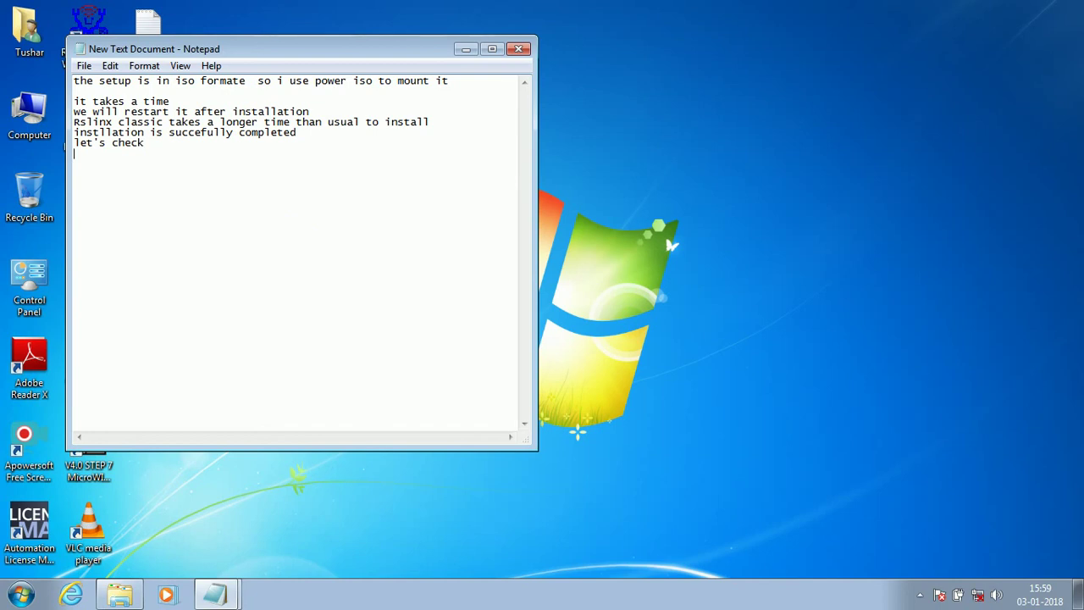
# Step: Type the notes 'before we should restart our PC' and 'so now i am going to restart it'
pyautogui.write('befot')
pyautogui.press('BackSpace')
pyautogui.write('re we should ')
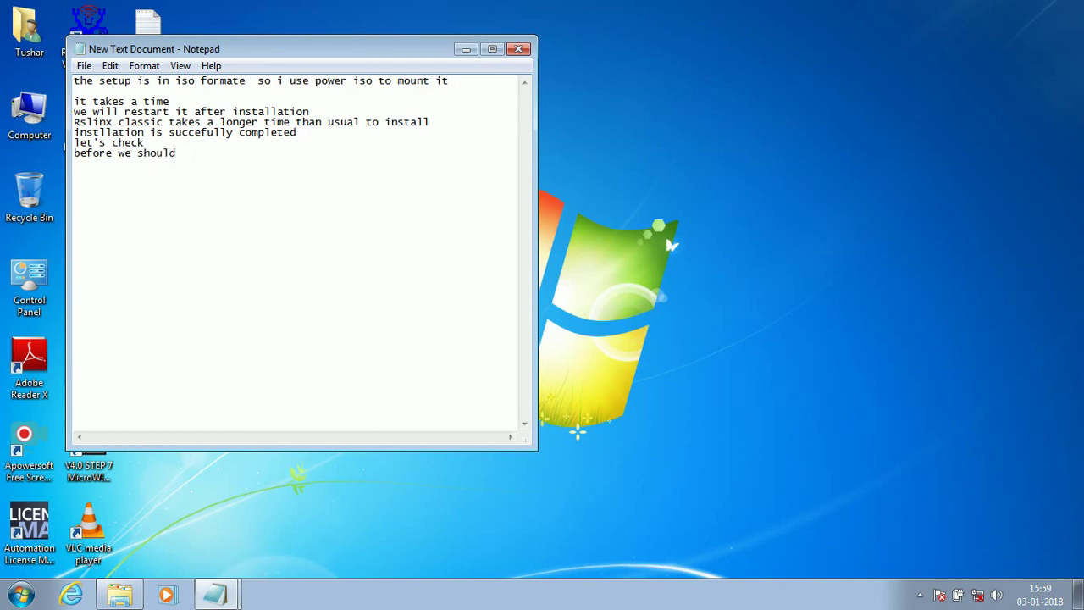
pyautogui.write('restart our PLC')
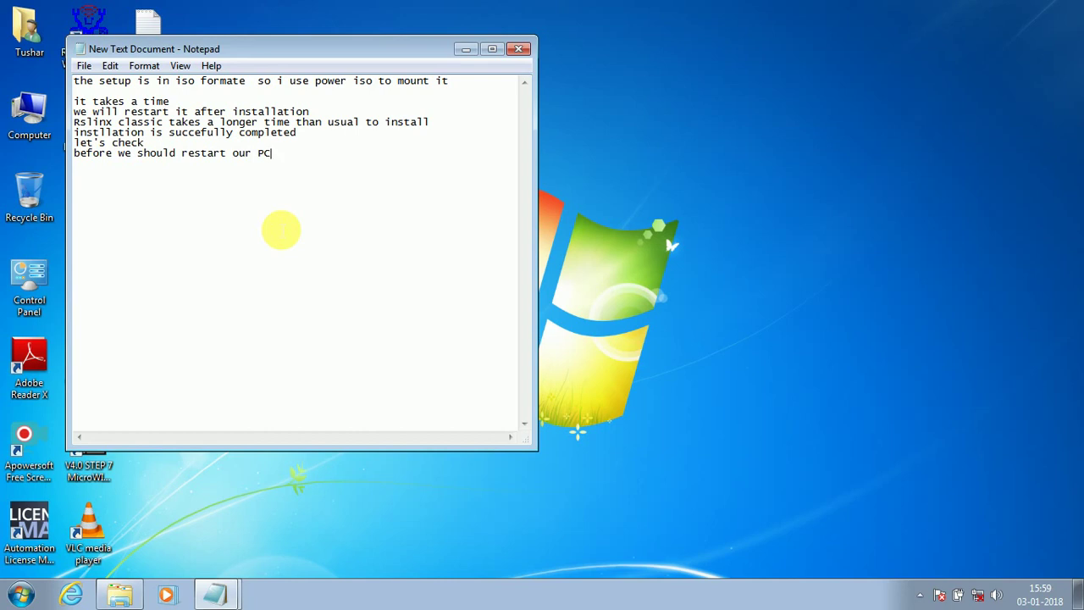
pyautogui.press('Return')
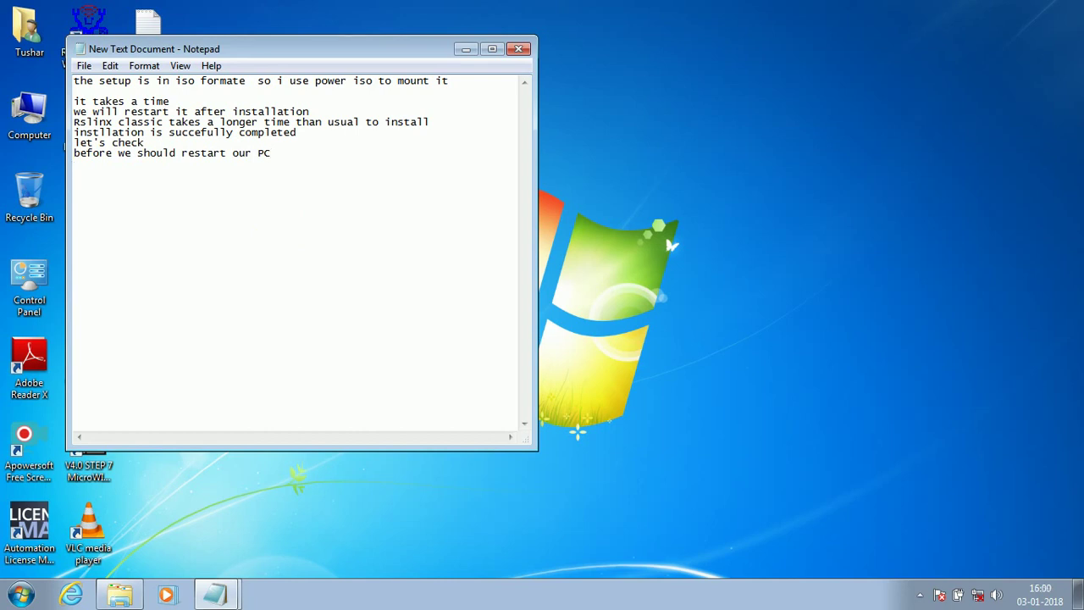
pyautogui.write('so now')
pyautogui.write(' i')
pyautogui.write(' am going t')
pyautogui.write('o i')
pyautogui.write('restart')
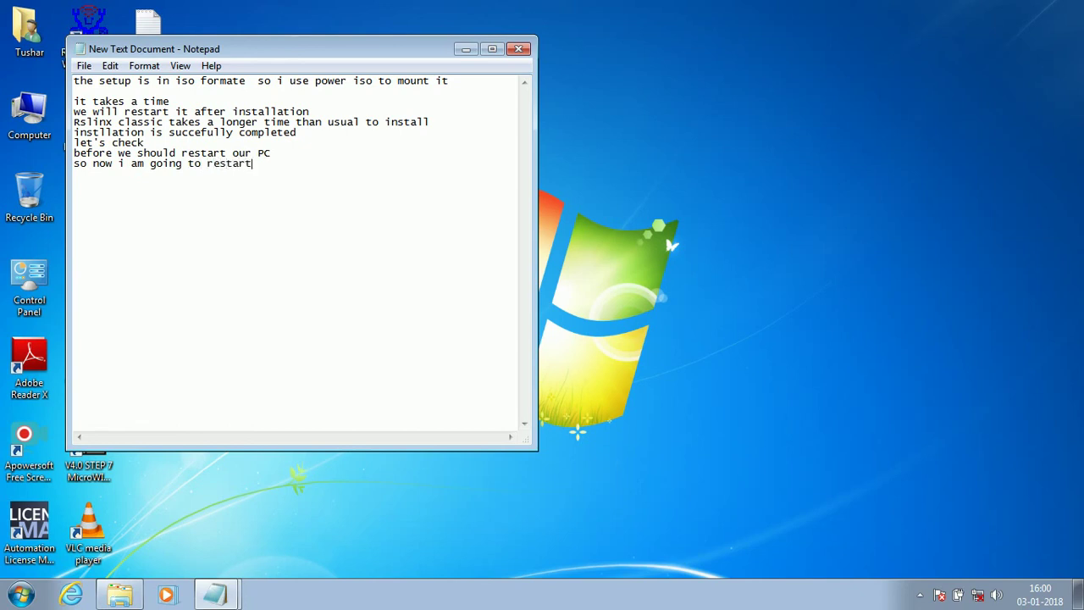
pyautogui.write(' it')
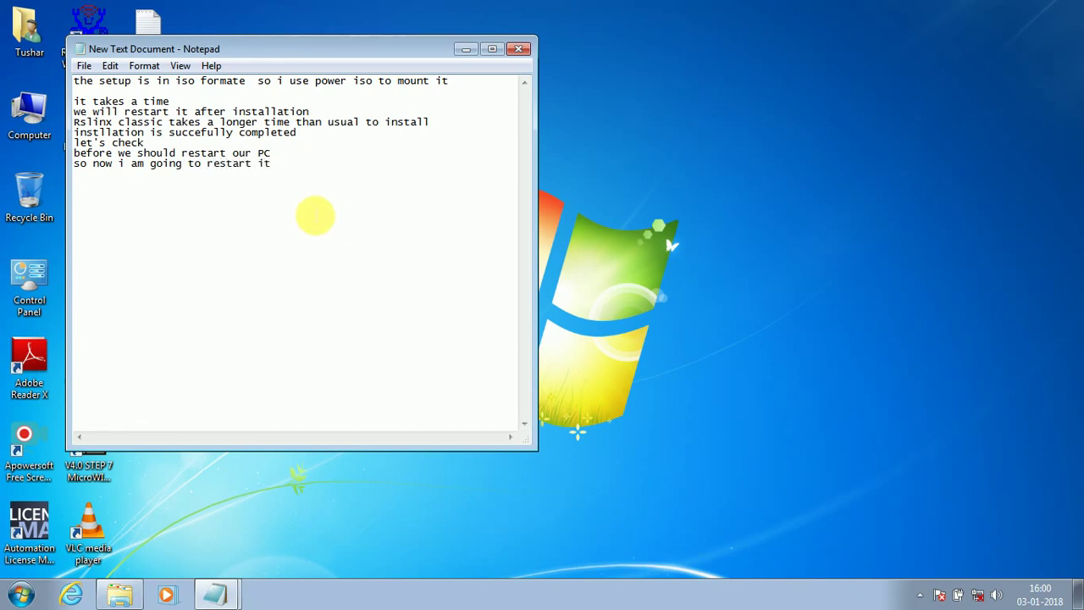
pyautogui.moveTo(310, 182); pyautogui.dragTo(26, 166)
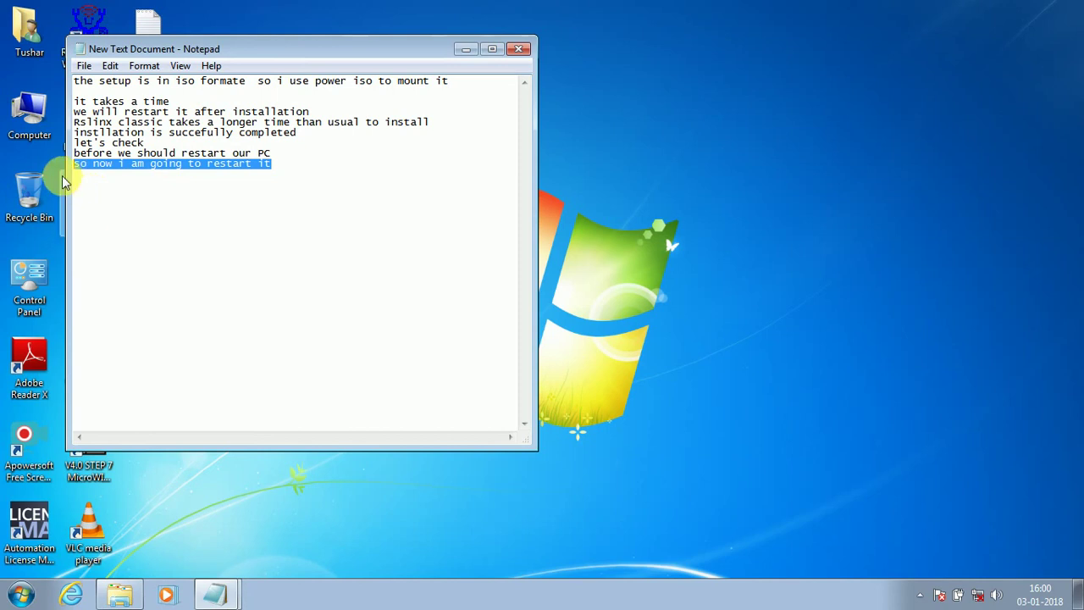
pyautogui.click(193, 205)
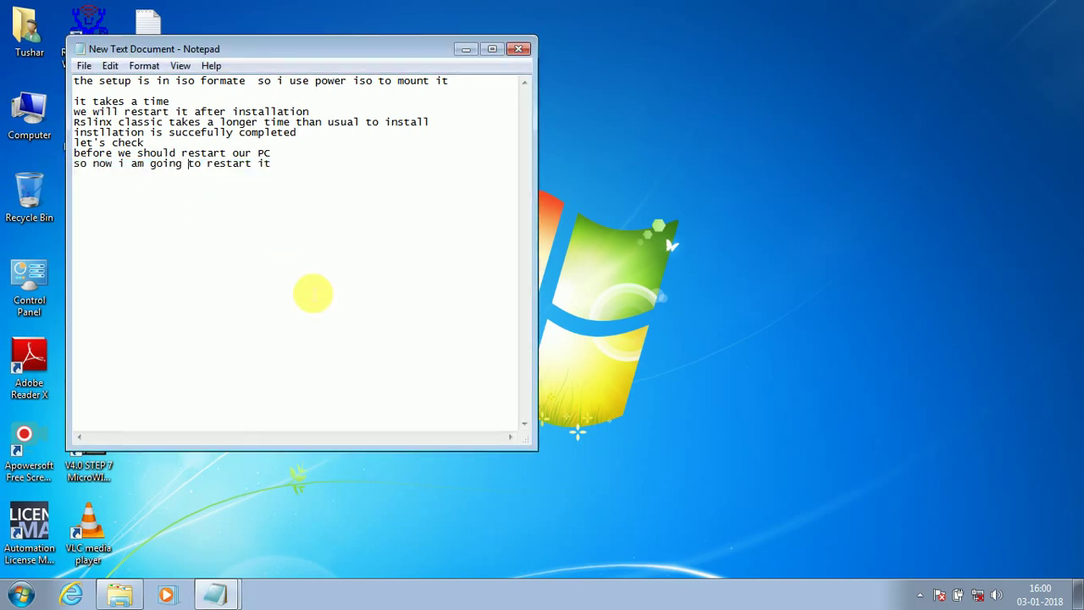